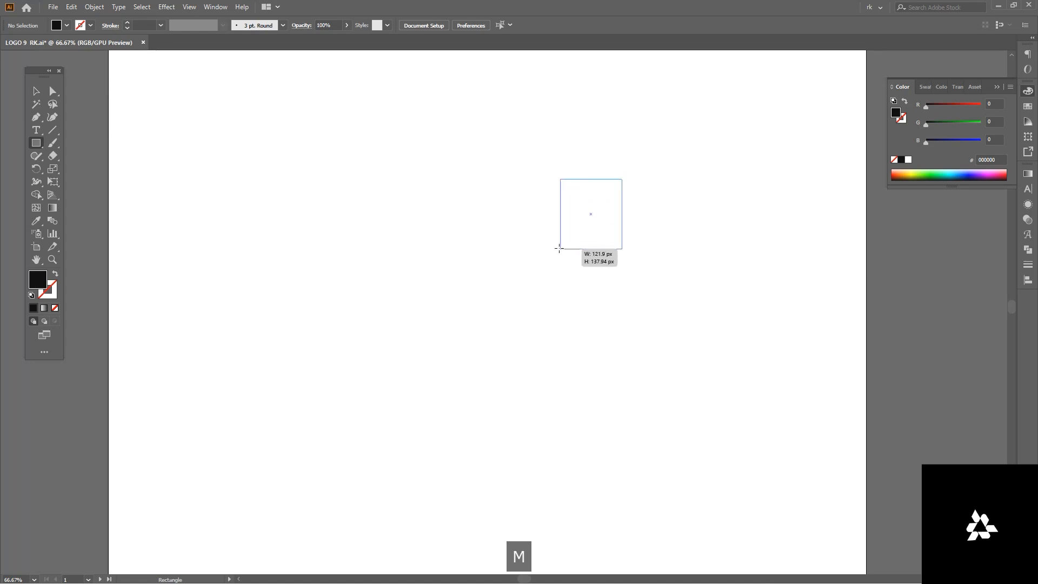
Slant the black rectangle into a right-leaning parallelogram by shifting its bottom edge left, and shorten it.
scroll(611, 250, "up", 3)
key("a")
left_click(611, 256)
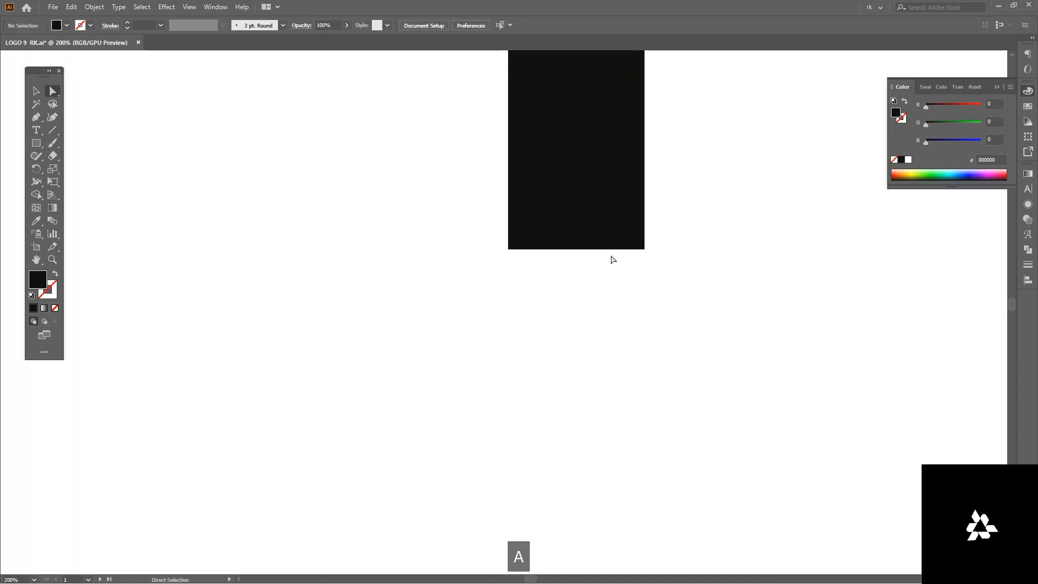
scroll(511, 270, "down", 3)
key("space")
left_click_drag(523, 294, 484, 304)
scroll(482, 295, "up", 1)
left_click_drag(468, 267, 466, 236)
Duplicate the parallelogram and place the copy directly below the original.
key("v")
left_click(482, 196)
left_click_drag(482, 197, 512, 271)
left_click(568, 270)
scroll(574, 259, "up", 1)
key("space")
left_click_drag(588, 281, 615, 307)
Round the upper parallelogram's lower-left corner and the lower one's upper-right corner to about 30 px.
key("a")
left_click_drag(606, 261, 563, 232)
left_click_drag(333, 278, 417, 198)
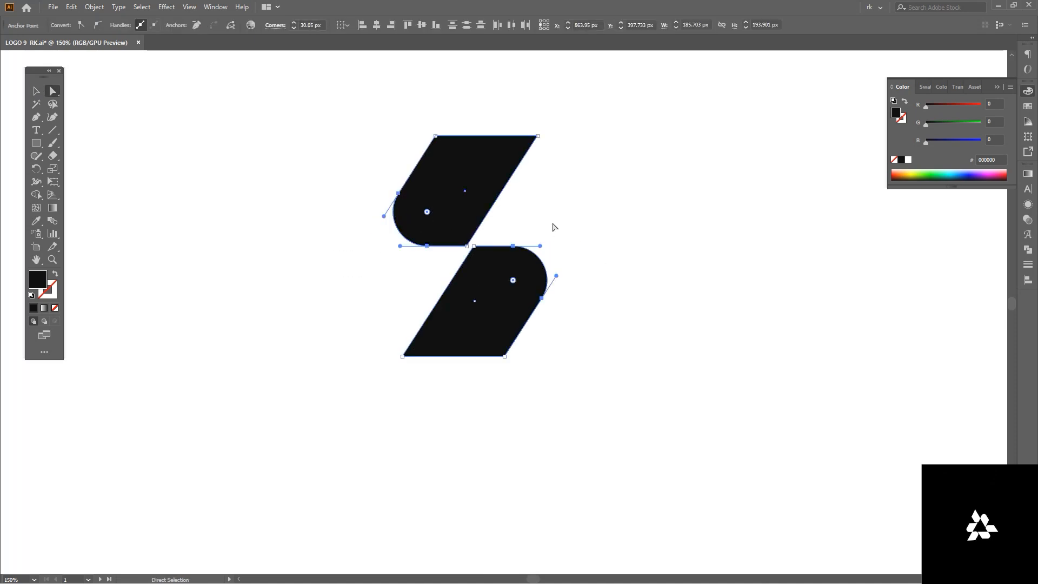
Group the two rounded parallelograms into one S-shaped mark.
left_click(584, 246)
scroll(606, 257, "down", 4)
key("space")
scroll(605, 271, "up", 1)
key("v")
key("ctrl+g")
left_click_drag(513, 276, 461, 314)
Shift the lower shape left so its upper-left corner meets the upper shape's lower-right corner.
scroll(437, 296, "up", 5)
key("a")
left_click_drag(538, 342, 523, 342)
scroll(469, 293, "up", 8)
left_click_drag(429, 247, 415, 247)
left_click(541, 204)
scroll(542, 205, "down", 10)
key("v")
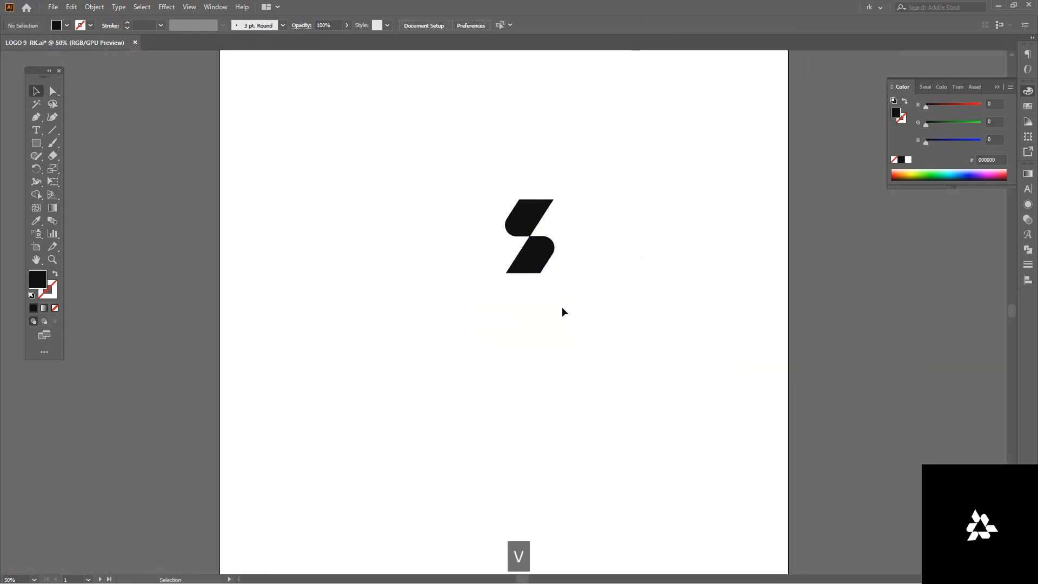
Copy the S-shaped mark rotated 120° about a point to its left, and repeat the copy to complete a three-part emblem.
left_click(543, 269)
key("space")
left_click_drag(542, 269, 574, 260)
key("r")
scroll(525, 249, "up", 1)
left_click(517, 244, "alt")
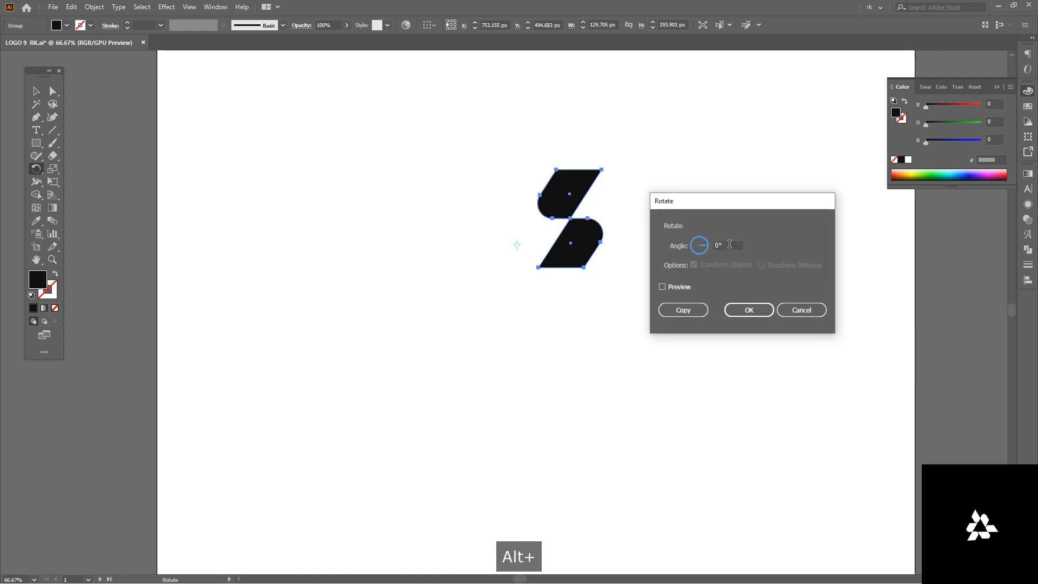
type("120")
left_click(683, 310)
key("ctrl+d")
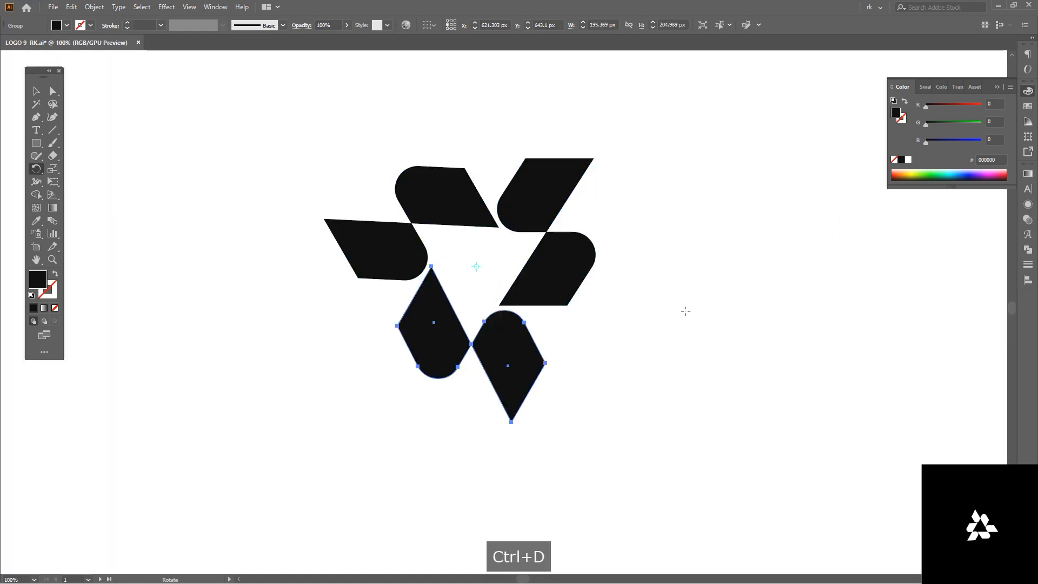
key("ctrl+g")
key("v")
key("space")
left_click_drag(599, 386, 708, 221)
key("ctrl+z")
Select all three S-shaped parts and rotate the whole emblem 180°.
left_click(680, 323)
key("ctrl+a")
left_click(713, 255)
scroll(675, 351, "down", 3)
scroll(675, 352, "up", 2)
left_click(517, 238)
scroll(650, 235, "up", 1)
left_click_drag(616, 179, 619, 176)
left_click(683, 248)
scroll(684, 258, "down", 3)
left_click(644, 272)
Group the emblem and move it to the centre of the artboard.
key("space")
left_click_drag(646, 325, 579, 342)
scroll(579, 343, "up", 1)
key("ctrl+g")
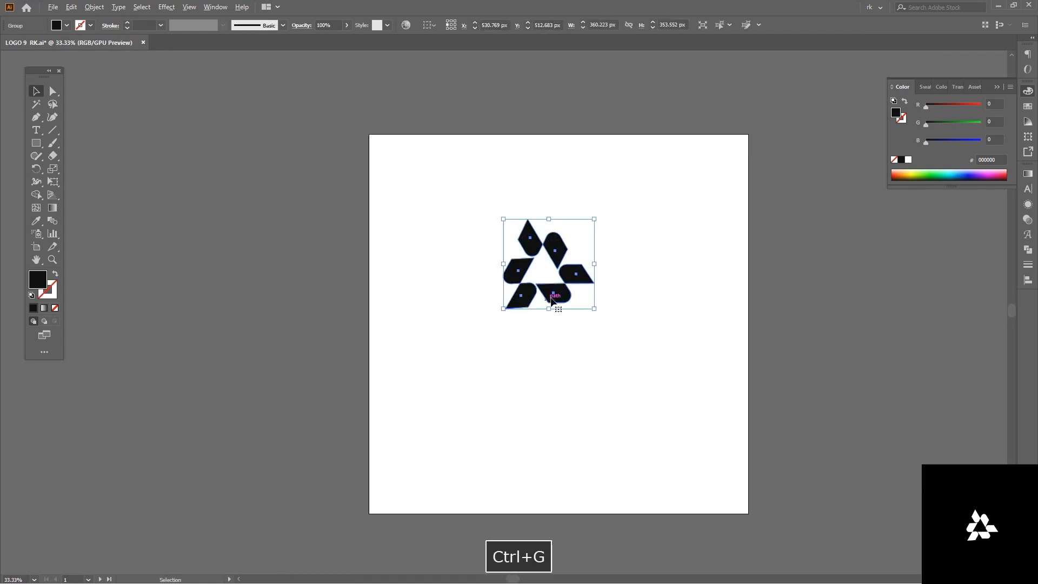
left_click_drag(551, 296, 565, 360)
key("space")
left_click_drag(656, 371, 610, 362)
key("v")
left_click_drag(564, 319, 582, 320)
key("v")
Fill the emblem with white and place a black square behind it covering the whole artboard.
left_click(909, 160)
left_click(701, 218)
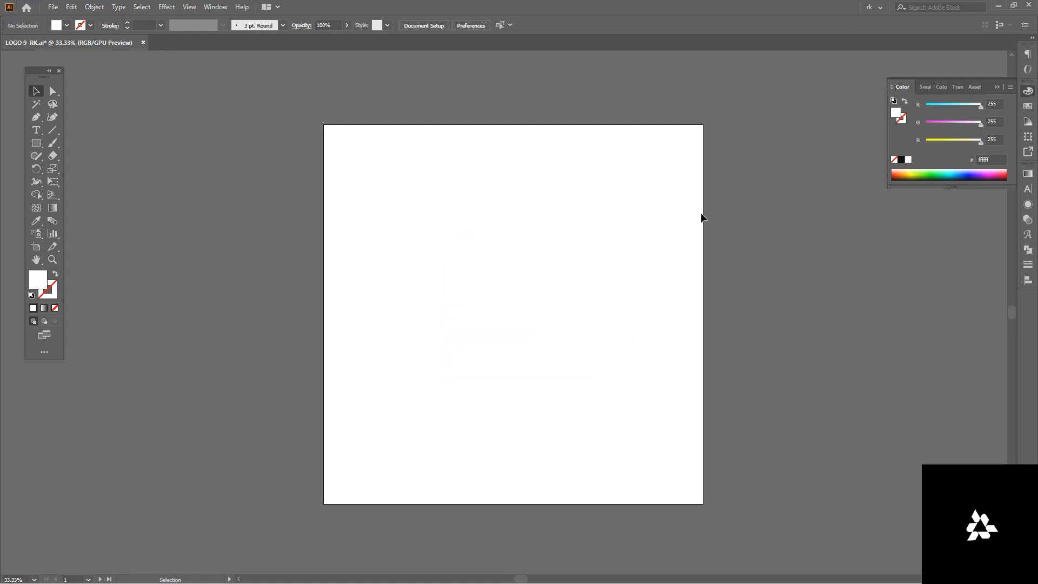
mouse_move(701, 123)
left_mouse_down()
mouse_move(539, 327)
mouse_move(324, 503)
left_mouse_up()
key("ctrl+shift+bracketleft")
left_click(901, 159)
key("v")
left_click(779, 330)
Draw a vertical black rectangle about 80 by 186 px and add a copy turned 90°, aligned at the lower-right corner.
left_click_drag(428, 174, 516, 247)
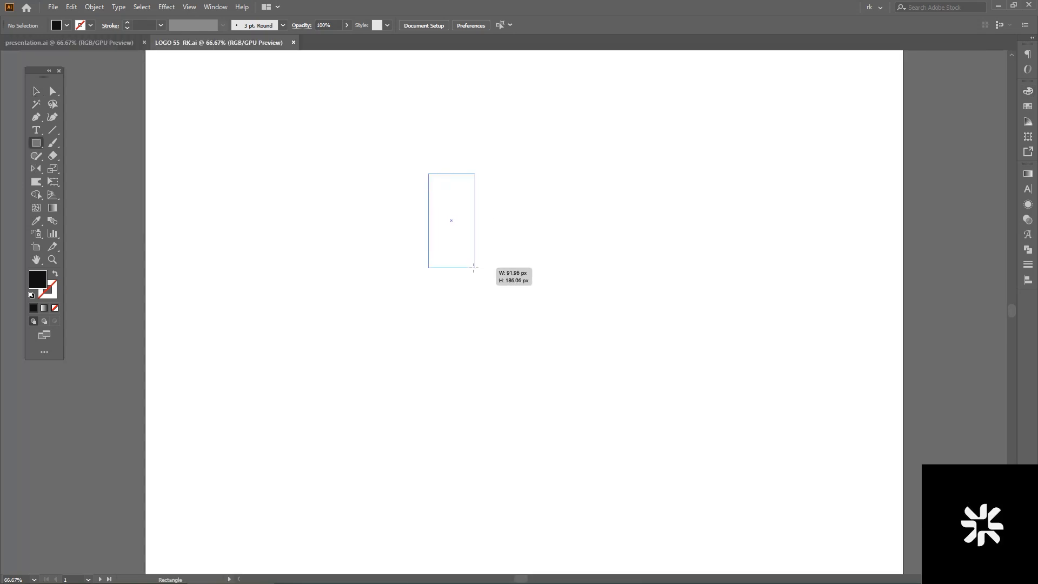
key("v")
left_click_drag(586, 186, 586, 187)
left_click_drag(523, 231, 488, 248)
left_click(552, 325)
scroll(467, 224, "up", 1)
left_click_drag(533, 359, 391, 190)
key("space")
left_click_drag(590, 301, 542, 200)
Rotate the horizontal rectangle 45° and move it left to meet the vertical rectangle's lower-left corner.
left_click(611, 290)
left_click(490, 335)
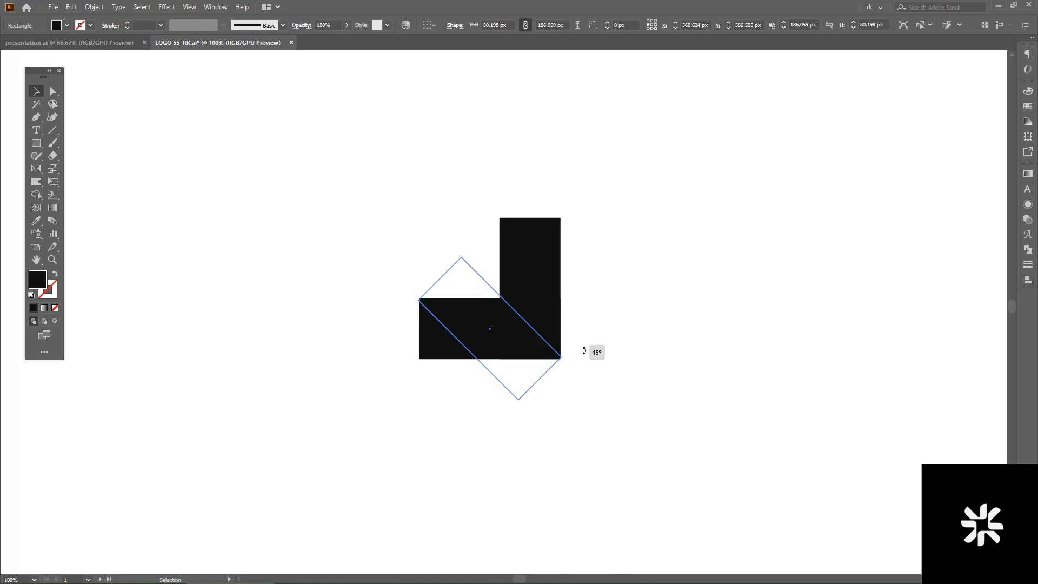
left_click_drag(587, 367, 587, 368)
left_click_drag(512, 368, 463, 363)
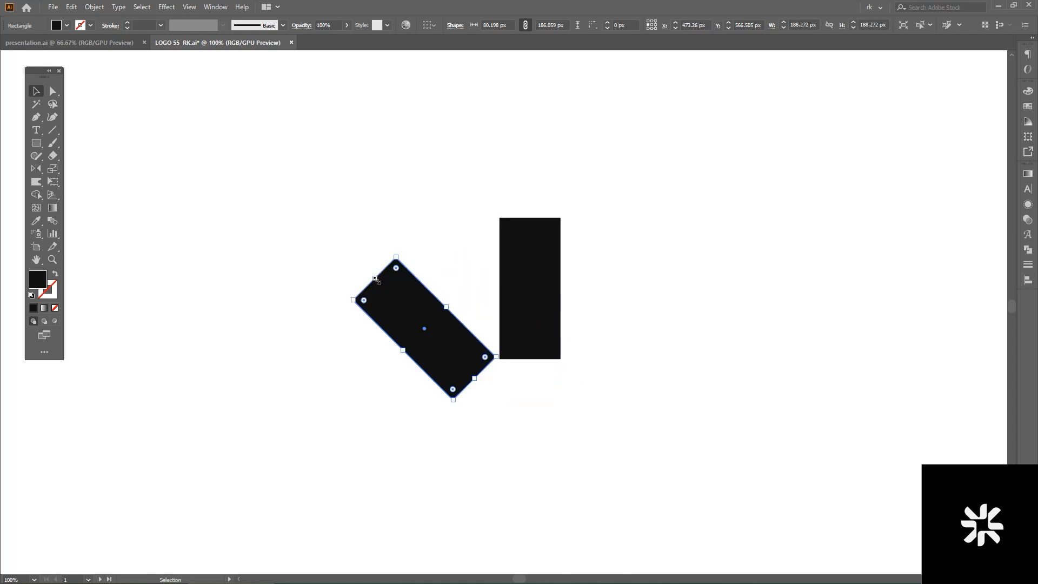
Lengthen the slanted rectangle toward its upper-left end and draw a small rectangle bridging the two bars at the base.
left_click_drag(375, 279, 328, 231)
key("space")
left_click_drag(471, 301, 452, 258)
key("m")
mouse_move(371, 292)
left_mouse_down()
mouse_move(565, 314)
mouse_move(447, 348)
mouse_move(381, 318)
left_mouse_up()
Try to merge the overlapping bars into one shape with the Shape Builder tool.
key("ctrl+a")
key("v")
key("shift+m")
key("a")
left_click(516, 349)
key("ctrl+z")
Adjust the bridging rectangle and merge the bars with Shape Builder into one flat-based shape without the protruding lower tip.
scroll(486, 311, "up", 2)
key("v")
left_click_drag(426, 275, 426, 289)
key("a")
mouse_move(629, 376)
left_mouse_down()
mouse_move(240, 277)
mouse_move(326, 269)
mouse_move(550, 304)
mouse_move(552, 355)
left_mouse_up()
key("shift+m")
scroll(552, 354, "down", 3)
key("v")
scroll(590, 397, "up", 1)
Shorten the slanted arm by moving its end edge inward along the arm.
key("a")
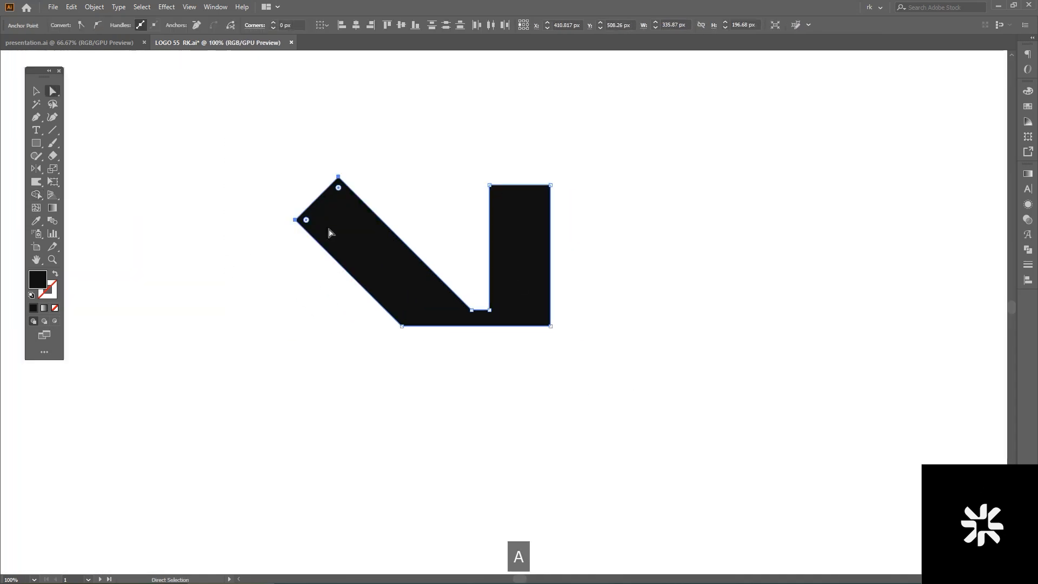
left_click_drag(366, 216, 366, 216)
key("a")
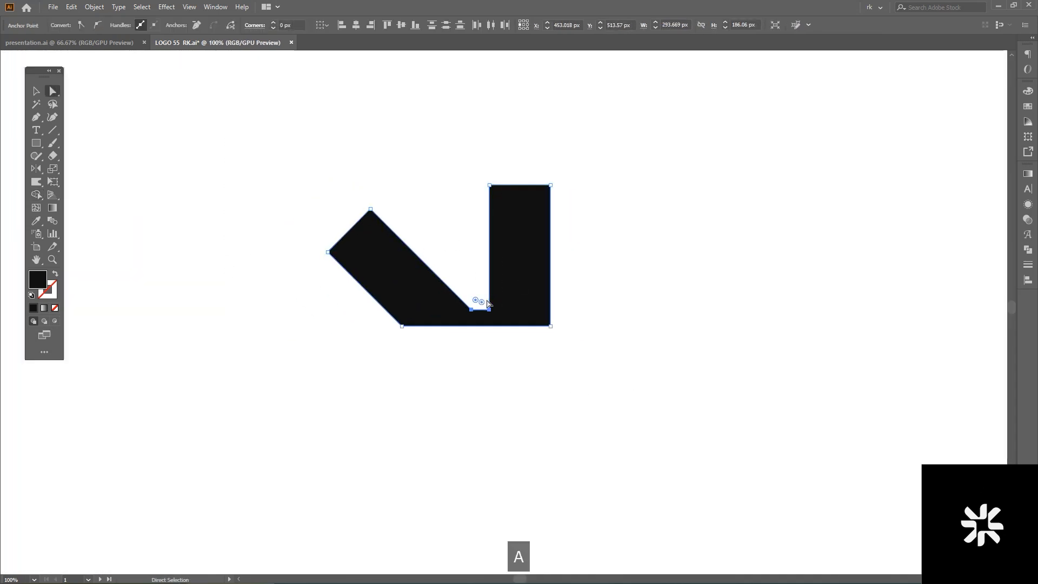
Round the inner notch, the vertical arm's upper-left corner and the slanted arm's outer left corner.
left_click(457, 250)
left_click_drag(517, 320, 517, 318)
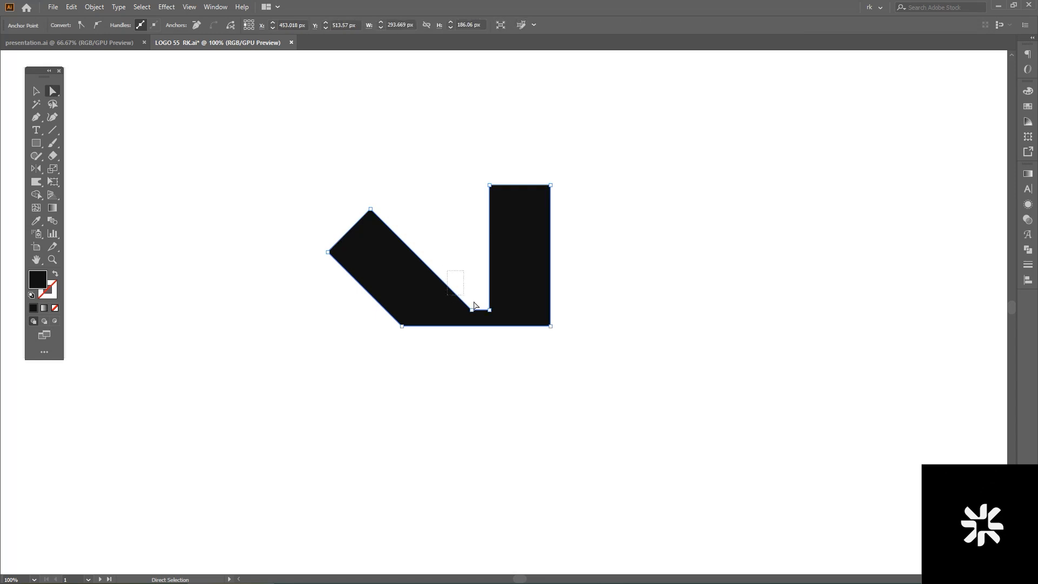
left_click(430, 211)
left_click_drag(467, 197, 465, 199)
left_click_drag(312, 221, 343, 264)
left_click_drag(341, 253, 389, 258)
Round the outer lower-right corner of the merged shape.
left_click(608, 335)
left_click_drag(608, 335, 597, 326)
key("a")
left_click_drag(564, 299, 502, 293)
left_click(584, 334)
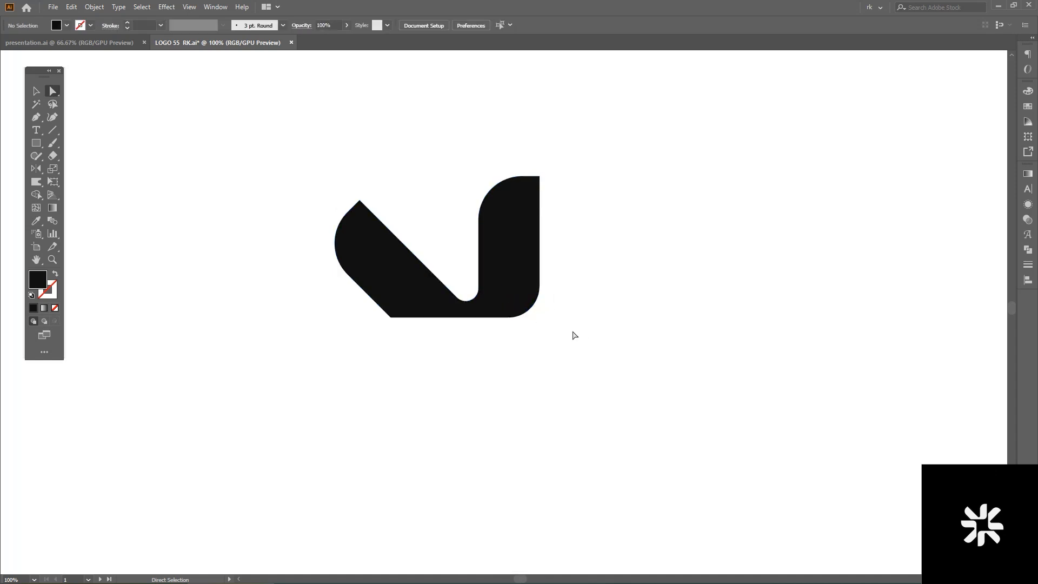
Copy the shape rotated 90° about a point below it, and repeat the copy twice to complete a four-part emblem.
left_click_drag(478, 358, 471, 354)
key("v")
left_click(505, 286)
key("r")
left_click_drag(536, 399, 514, 324)
left_click(469, 295)
left_click_drag(489, 167, 598, 327)
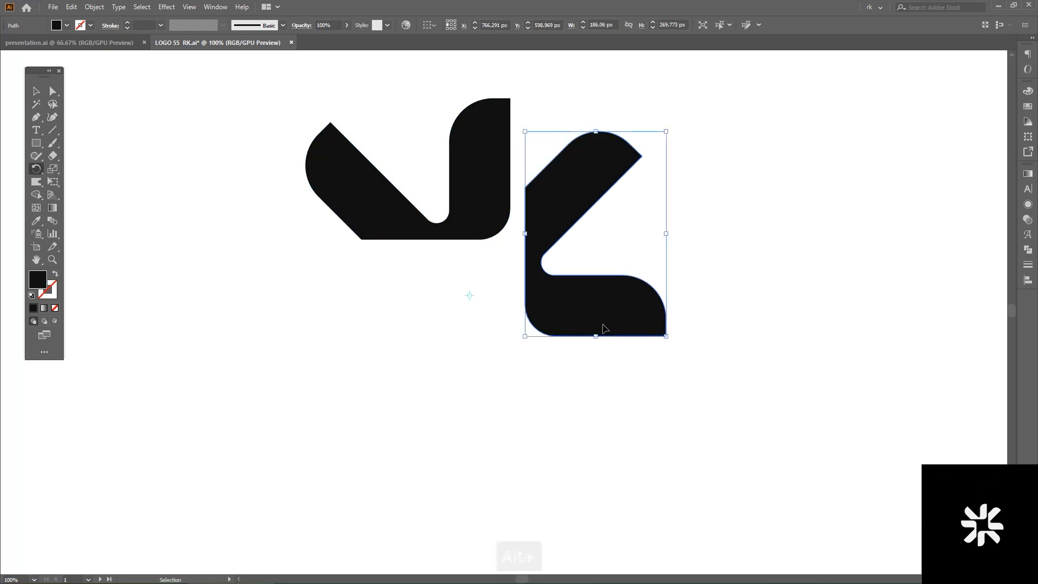
key("ctrl+d")
key("ctrl+d")
key("v")
Group the four emblem parts and move the group near the artboard's centre.
scroll(700, 359, "down", 2)
left_click_drag(700, 371, 616, 320)
key("ctrl+a")
key("ctrl+g")
left_click_drag(553, 279, 568, 306)
left_click(672, 301)
scroll(672, 301, "down", 1)
left_click_drag(672, 301, 639, 305)
Draw a 1500 by 1500 px black square covering the artboard and bring the grouped emblem in front of it.
key("m")
left_click_drag(716, 112, 338, 491)
key("v")
key("ctrl+alt+[")
key("ctrl+shift+bracketright")
key("ctrl+g")
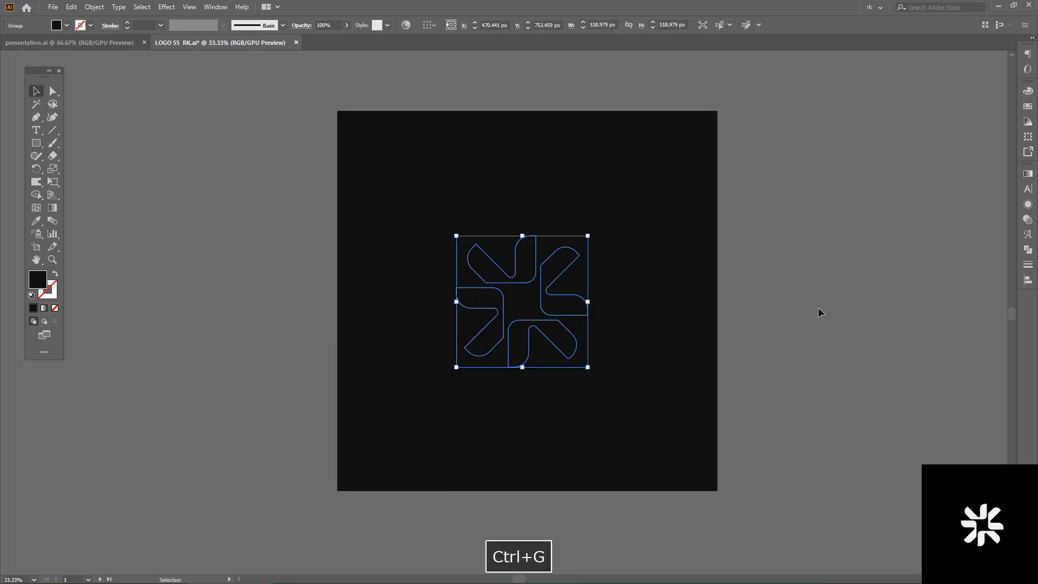
Centre the emblem horizontally and vertically on the black background square.
left_click(637, 151, "shift")
left_click(477, 25)
left_click(463, 25)
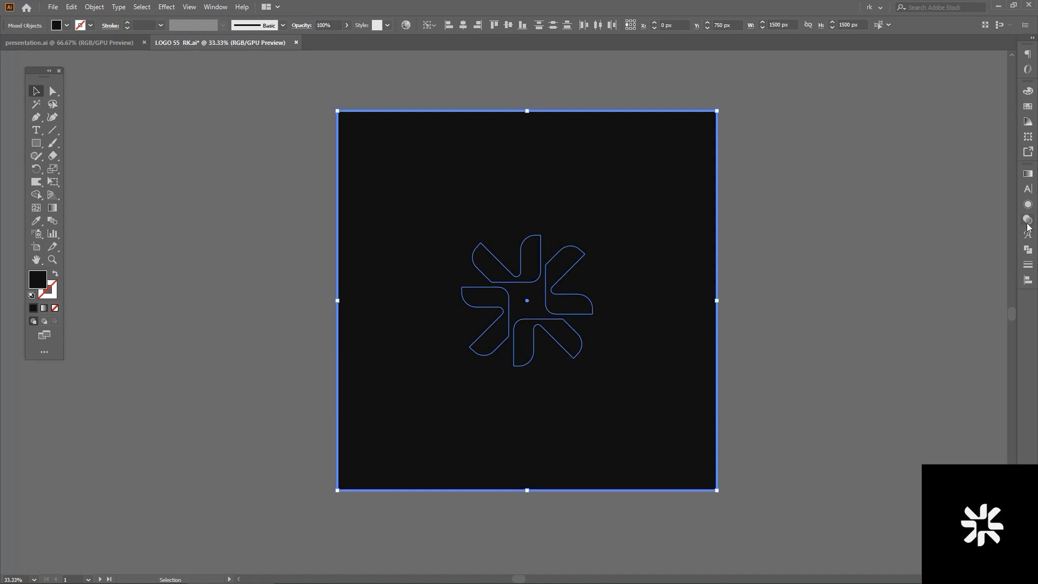
Fill only the emblem with the off-white swatch and fit the artboard to the window.
left_click(1027, 108)
left_click(789, 158)
left_click(687, 200)
key("ctrl+alt+]")
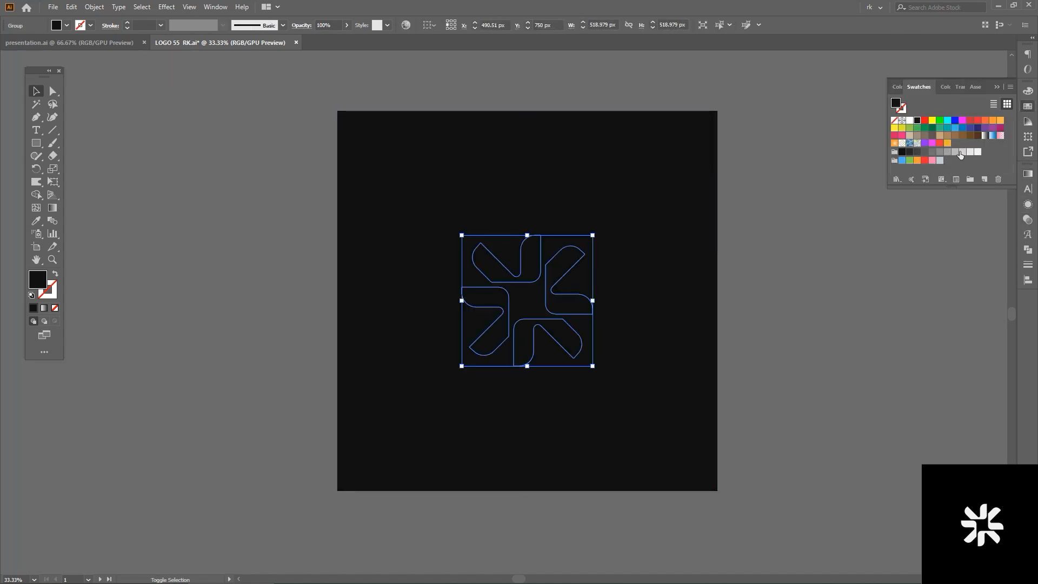
left_click(978, 152)
left_click(760, 331)
key("ctrl+0")
key("space")
key("ctrl+0")
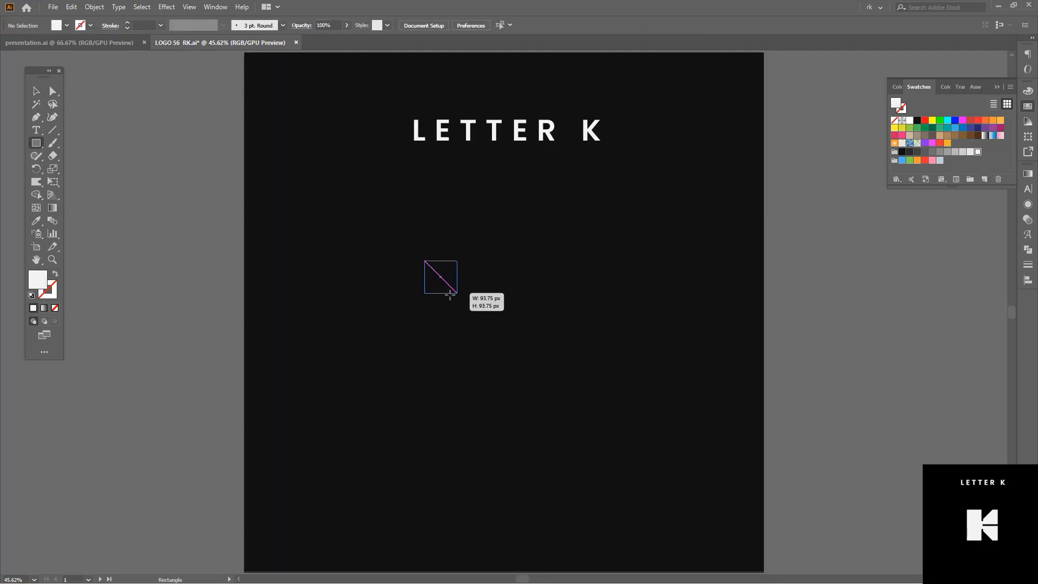
Draw an off-white square below the LETTER K title and duplicate it into a two-by-two block of touching squares.
left_click_drag(459, 306, 459, 306)
key("ctrl+1")
key("v")
left_click_drag(450, 230, 458, 327)
left_click(417, 268, "shift")
left_click_drag(417, 269, 518, 268)
key("space")
key("v")
left_click(645, 353)
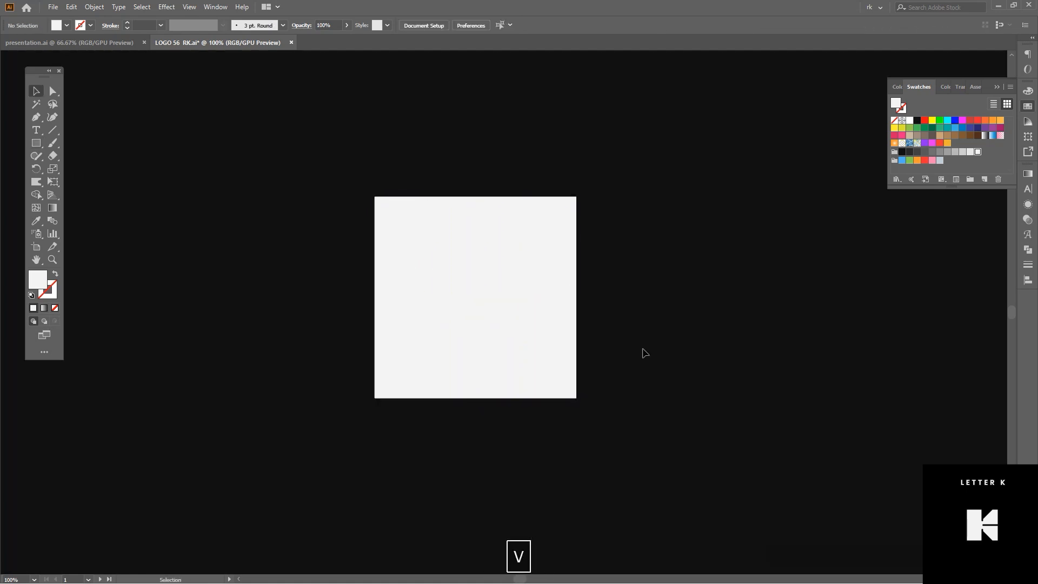
left_click_drag(415, 270, 415, 270)
left_click(630, 311)
key("m")
left_click_drag(601, 292, 475, 301)
key("ctrl+z")
Draw a straight horizontal line from beyond the block's right edge to near its centre and align it vertically to the block's middle.
key("p")
left_click(603, 301)
left_click(482, 300, "shift")
key("v")
left_click_drag(603, 333, 541, 259)
left_click(541, 259)
left_click(513, 25)
left_click(552, 254, "shift")
Sample the black background colour for the line and apply it as a 12 pt stroke with no fill.
key("i")
left_click(648, 301)
key("shift+x")
key("v")
scroll(148, 23, "up", 2)
Add vertical copies of the line reaching into the block from above and below, with their inner ends shortened.
left_click(596, 306)
left_click(580, 302)
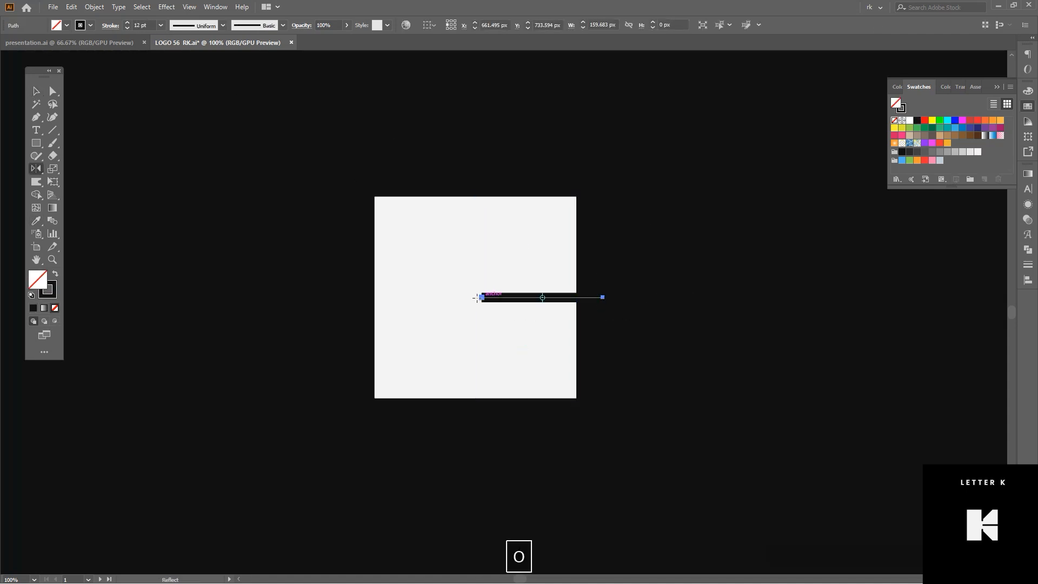
key("a")
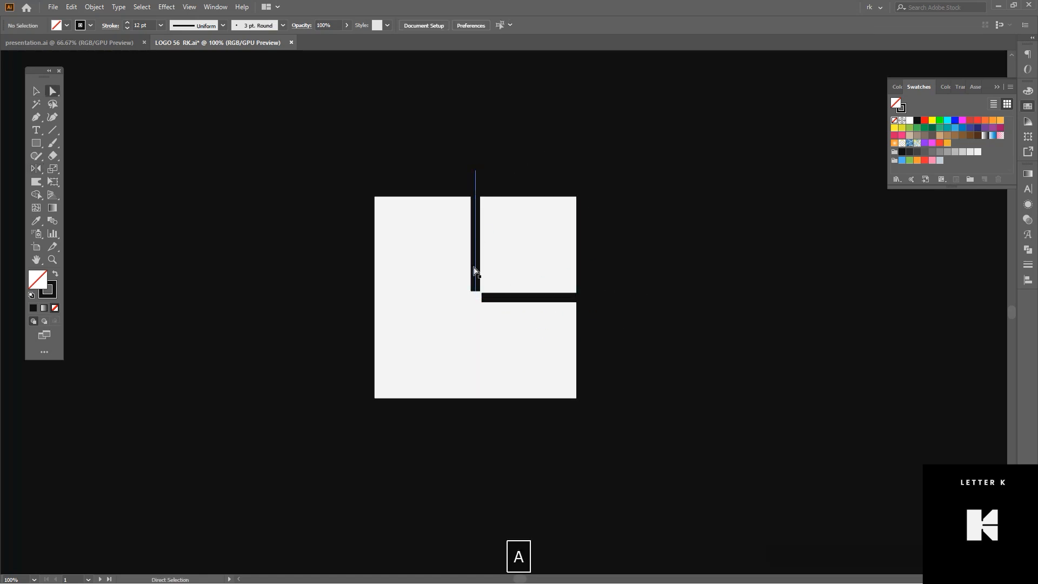
left_click_drag(477, 295, 479, 272)
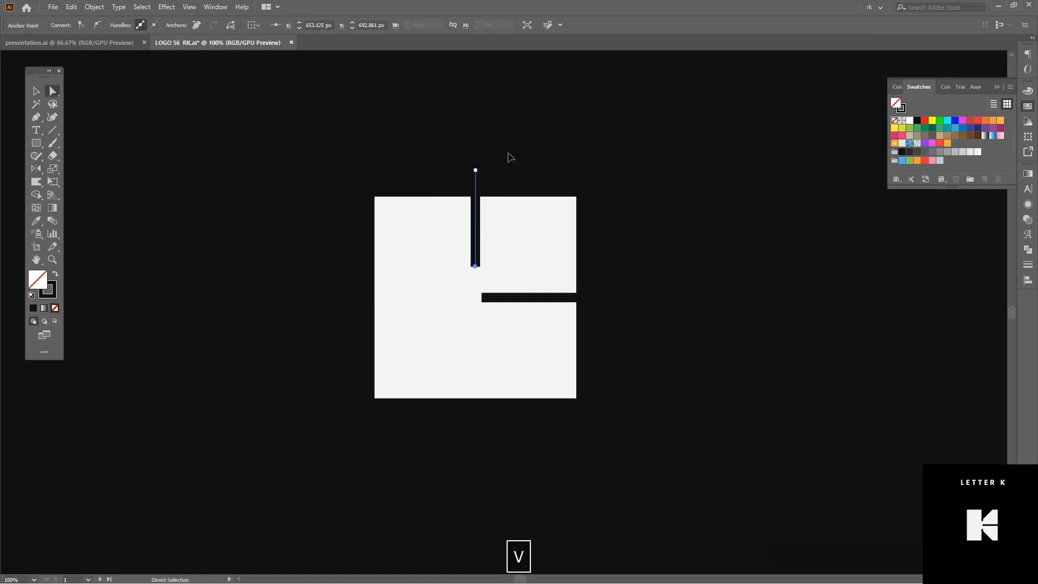
key("v")
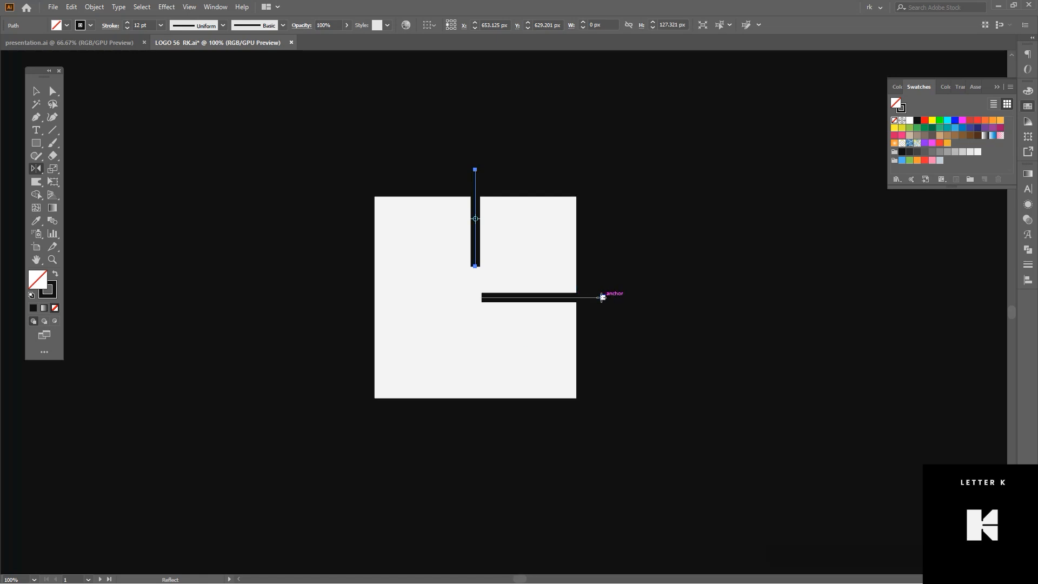
key("v")
Set the three black lines to a 17 pt stroke weight with round caps.
key("ctrl+a")
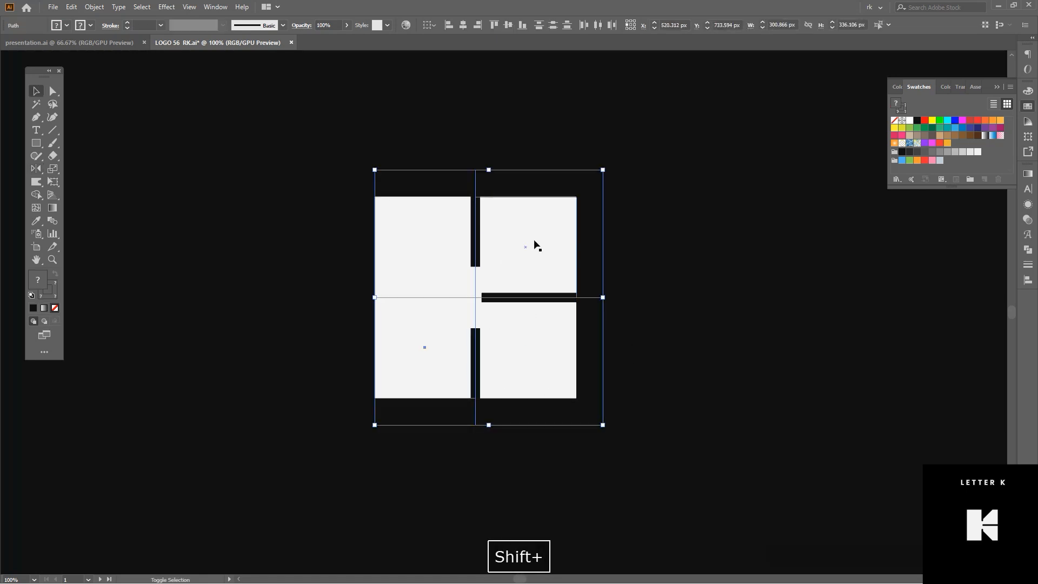
left_click(536, 246, "shift")
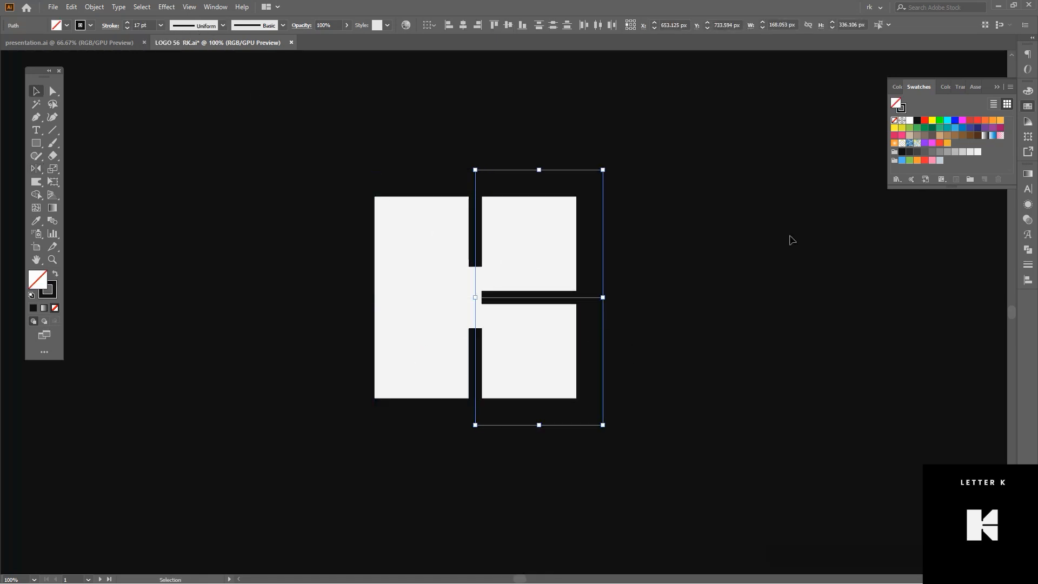
left_click(1027, 266)
left_click(758, 284)
key("space")
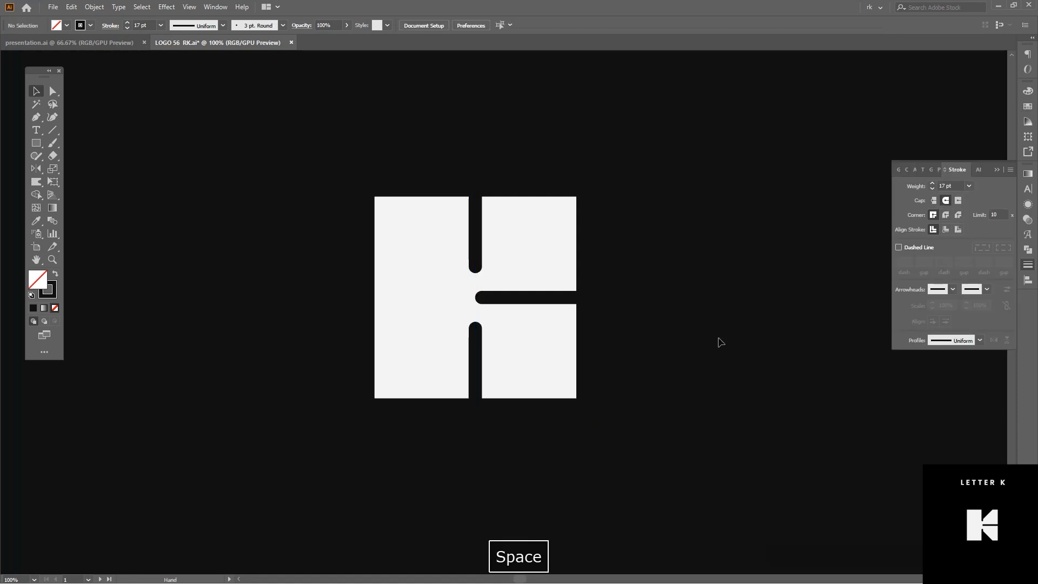
Group the squares and lines and reposition the group below the LETTER K title.
scroll(741, 373, "down", 2)
key("space")
left_click_drag(758, 339, 651, 336)
left_click_drag(397, 252, 594, 441)
left_click_drag(553, 392, 524, 405)
key("ctrl+g")
left_click_drag(497, 366, 534, 381)
Enlarge the emblem group to about 426 by 476 px in the middle of the artboard.
left_click(617, 388)
scroll(621, 386, "down", 1)
key("space")
left_click_drag(629, 387, 585, 351)
left_click_drag(440, 283, 565, 406)
left_click_drag(543, 333, 559, 346)
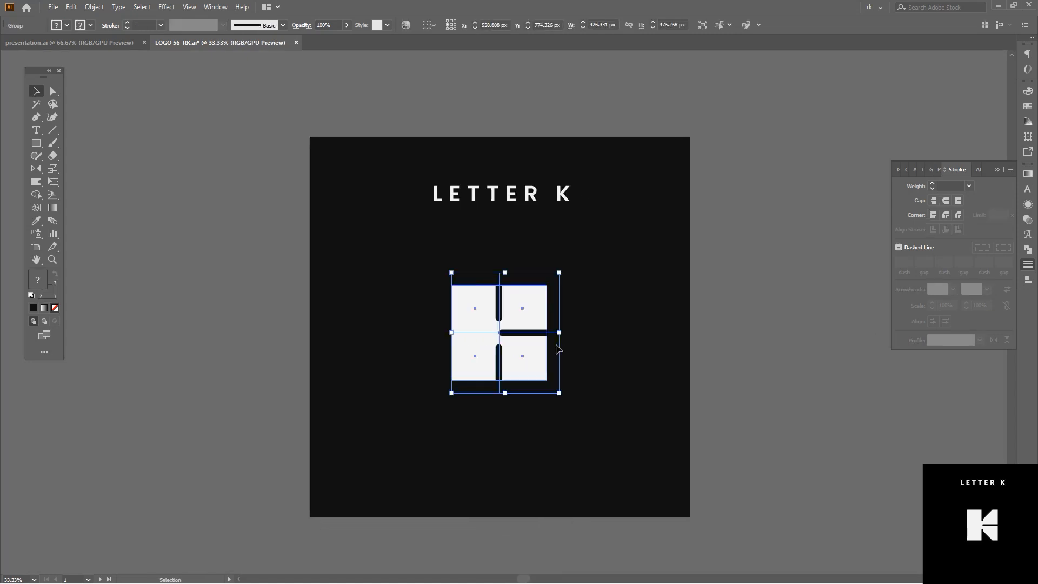
scroll(565, 348, "up", 1)
left_click(635, 346)
key("space")
left_click_drag(648, 355, 617, 376)
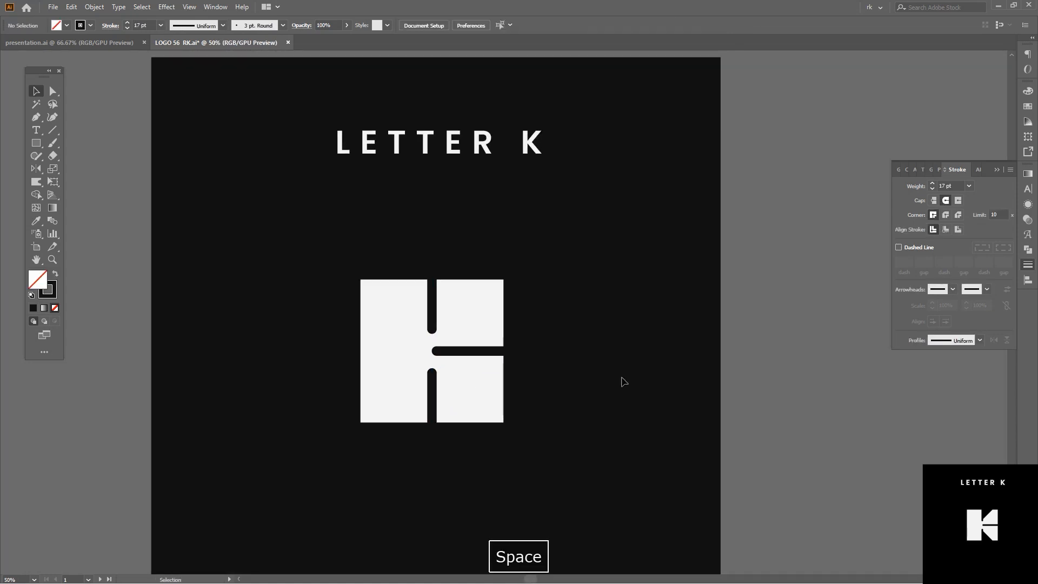
Try to shorten the horizontal slot by moving its line's inner anchor point about 28 px to the right.
scroll(484, 365, "up", 1)
key("a")
left_click(476, 358)
key("a")
left_click(586, 361)
left_click(560, 357)
left_click_drag(476, 357, 488, 357)
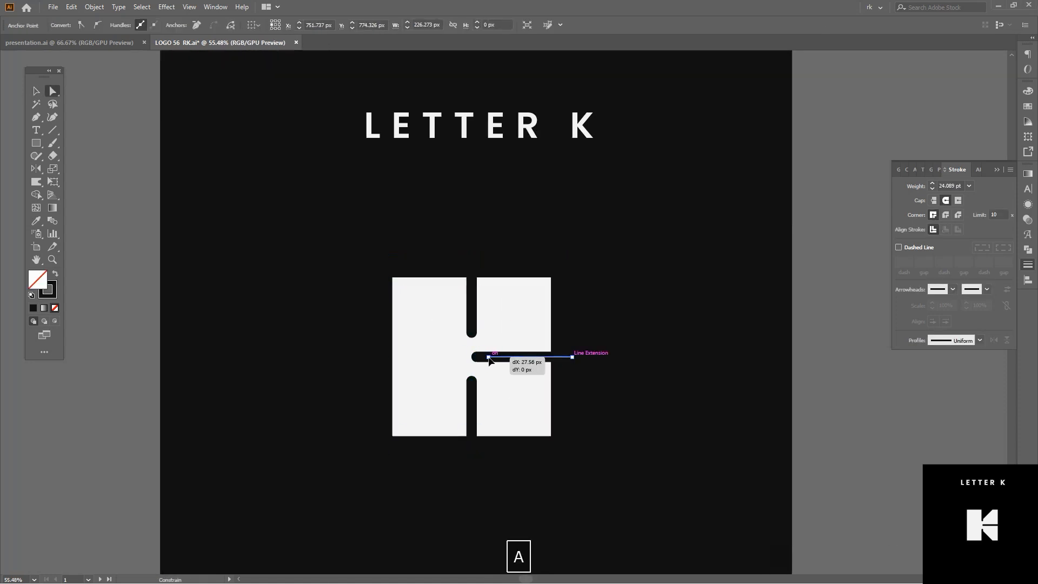
key("v")
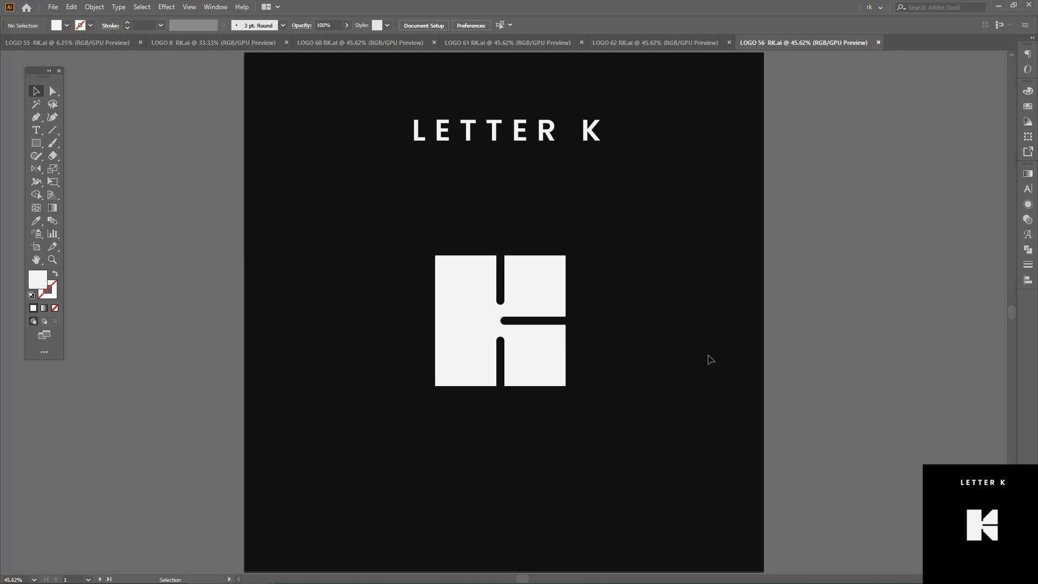
Shift the outer slot-side corners of the upper and lower right squares to the right, forming the K's diagonal arms.
scroll(519, 373, "up", 5)
left_click(518, 346)
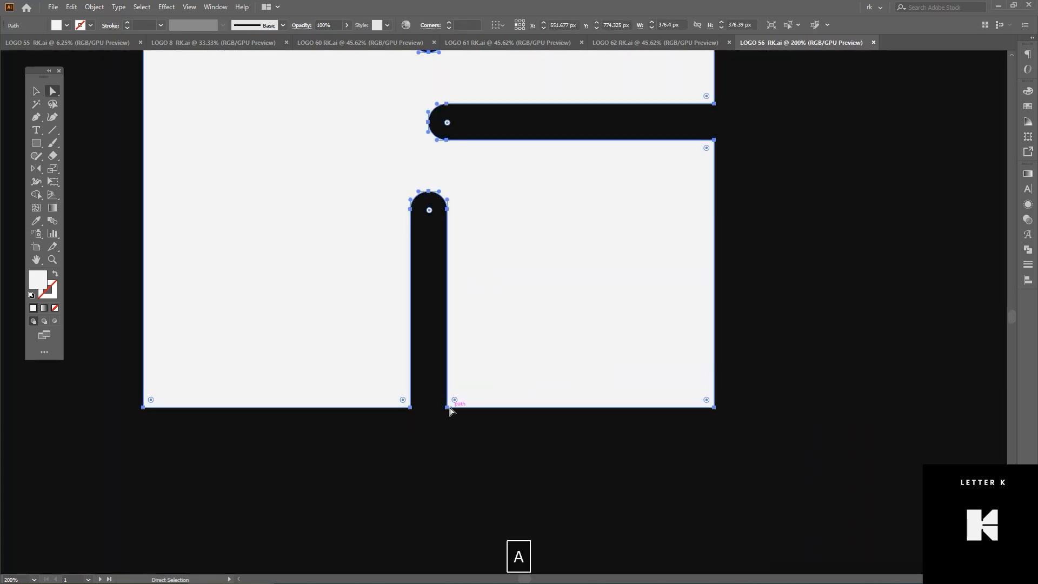
left_click(448, 409)
scroll(464, 400, "down", 4)
scroll(459, 259, "up", 2)
left_click_drag(487, 317, 565, 268)
left_click(563, 266, "alt")
left_click(563, 266, "alt")
left_click(650, 291)
scroll(652, 292, "down", 2)
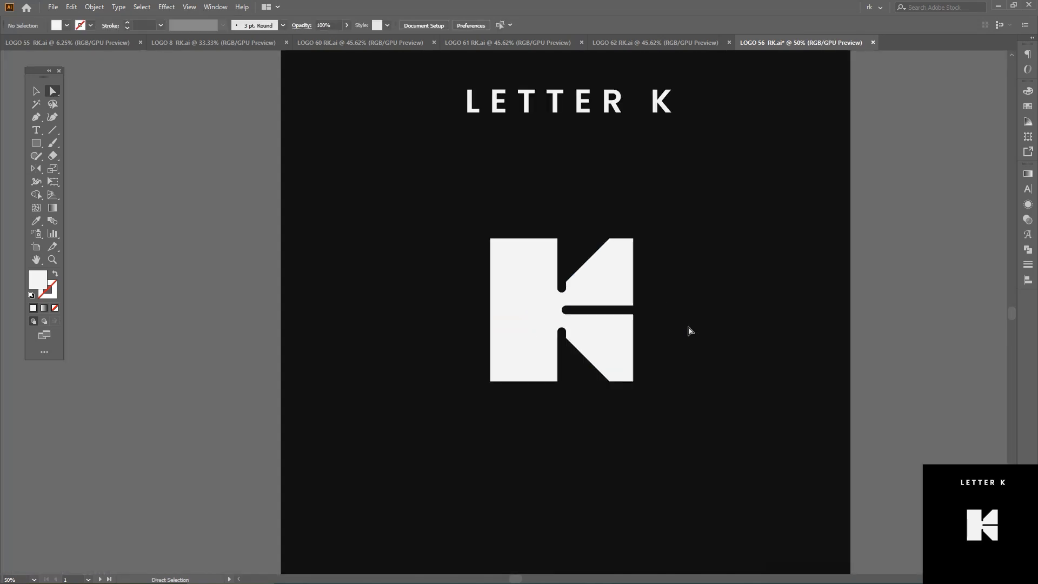
left_click_drag(770, 335, 741, 339)
Draw a square about 301 px wide on the green LOGO 57 artboard, filled black and rotated 45 degrees into a diamond.
key("m")
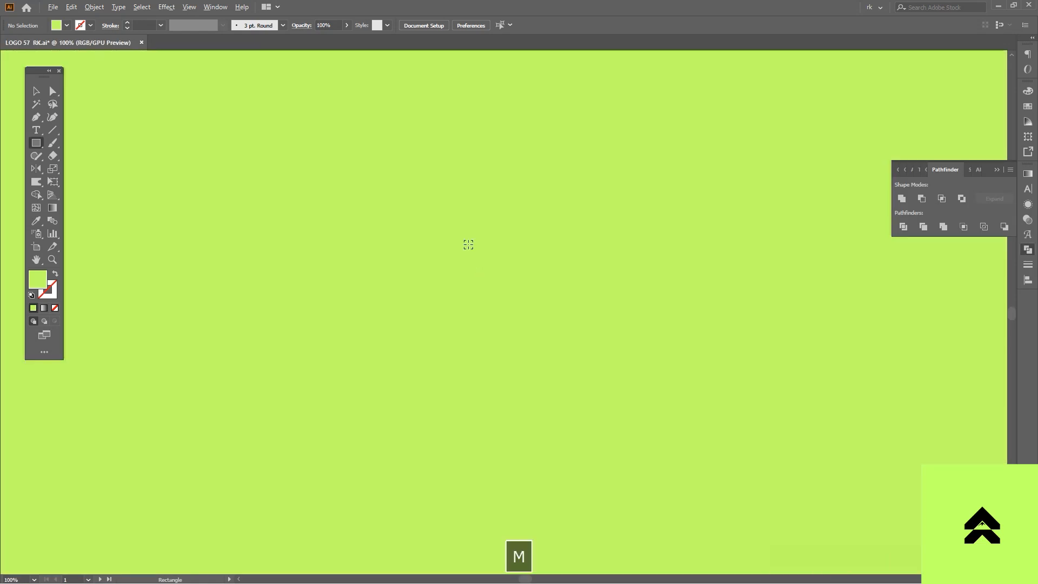
left_click_drag(452, 194, 589, 389)
key("v")
left_click(1025, 108)
left_click(918, 120)
key("v")
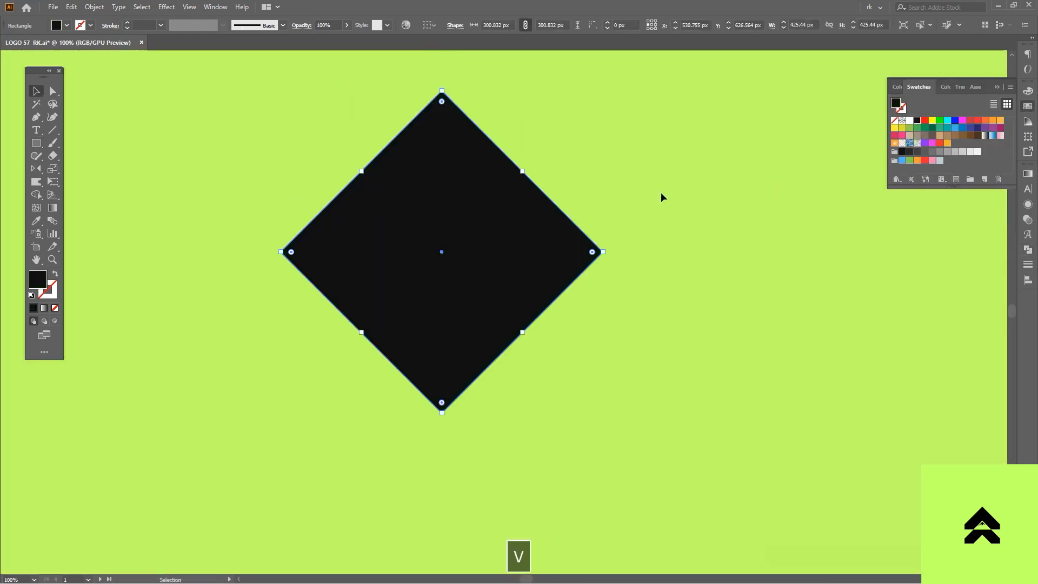
Make a smaller copy of the diamond sharing its lower corner and cut that area out with Shape Builder.
left_click_drag(441, 91, 445, 183)
key("ctrl+z")
key("ctrl+c")
left_click_drag(462, 126, 460, 184)
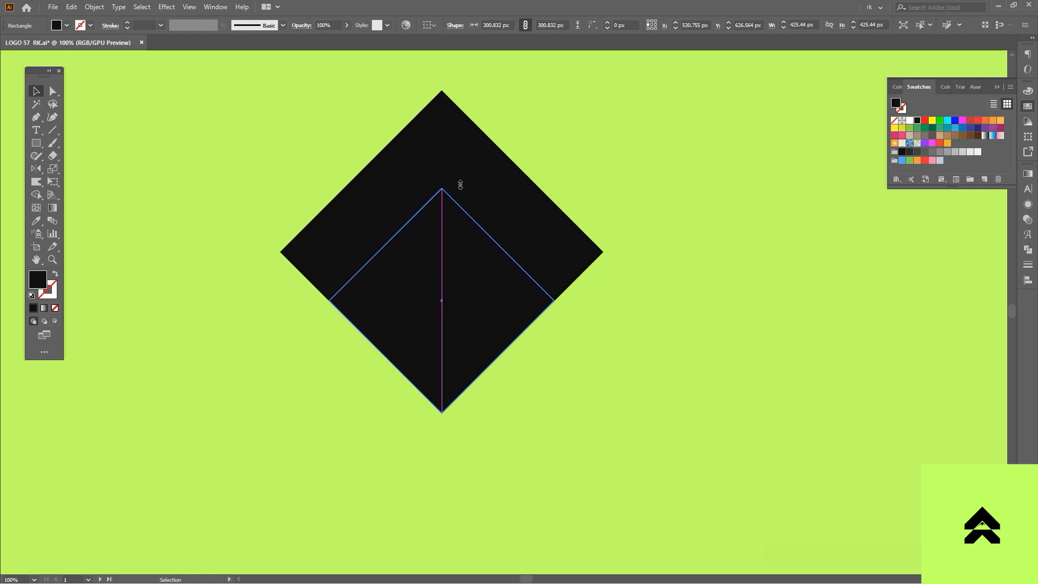
left_click(461, 185, "shift")
key("shift+m")
left_click(503, 329, "alt")
Erase the lower part of the cut diamond across its width to leave an upward chevron with flat ends.
key("a")
left_click(604, 405)
left_click(558, 268)
key("shift+e")
left_click_drag(711, 370, 188, 280)
Duplicate the chevron straight down so the copy's apex meets the inner apex of the upper chevron.
key("v")
left_click_drag(515, 215, 514, 295)
scroll(433, 216, "up", 5)
left_click_drag(473, 226, 482, 266)
key("a")
scroll(483, 265, "down", 6)
key("v")
left_click(651, 334)
scroll(604, 329, "up", 1)
Draw a rectangle about 324 by 393 px over both chevrons and swap its fill for an outline.
left_click_drag(604, 326, 606, 331)
scroll(607, 330, "down", 1)
scroll(611, 324, "up", 1)
key("v")
left_click_drag(317, 385, 299, 410)
key("v")
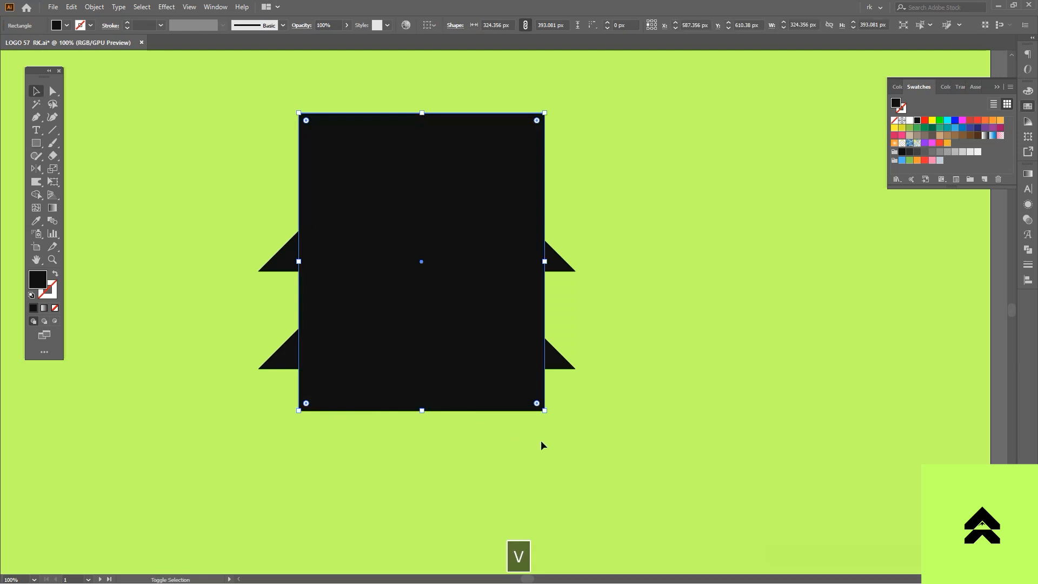
key("shift+x")
Align the outlined rectangle and the chevrons to a common horizontal centre.
left_click_drag(533, 442, 387, 186)
left_click(453, 193)
left_click(463, 25)
left_click(657, 264)
left_click(518, 258)
left_click(417, 210)
key("v")
left_click(647, 285)
Trim the chevron tips outside the rectangle with Shape Builder and delete the leftover outline.
key("ctrl+a")
key("shift+m")
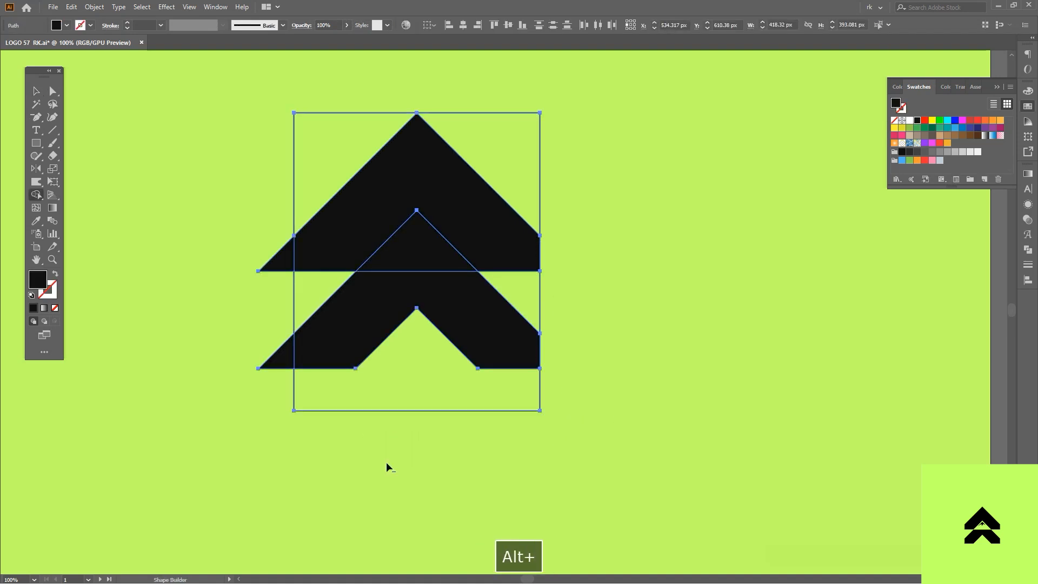
left_click_drag(276, 265, 275, 246)
key("a")
left_click(251, 163)
left_click_drag(250, 163, 310, 134)
key("Delete")
key("Delete")
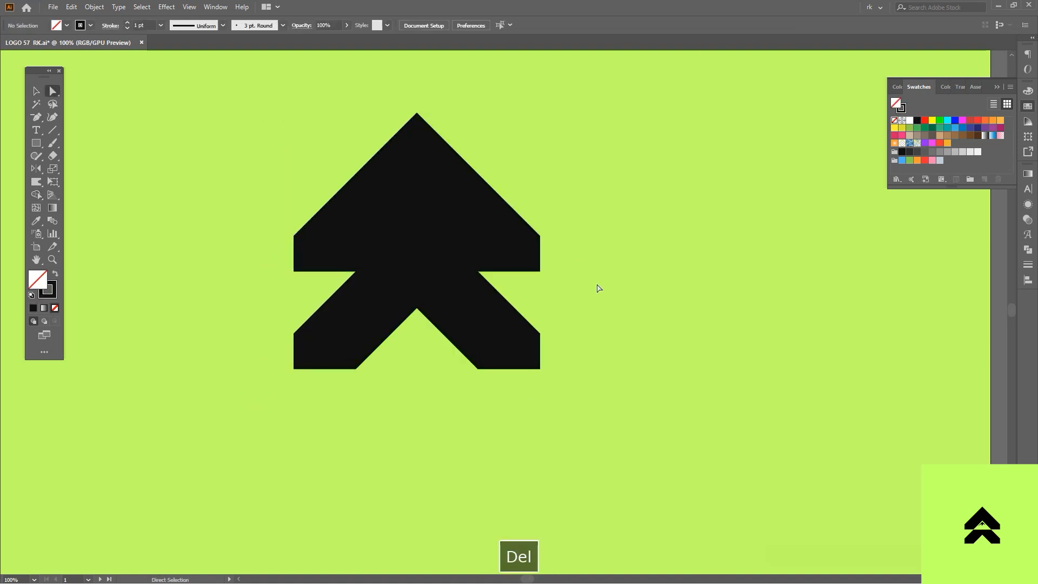
Select both chevrons and separate the triangle inside the upper chevron's notch with Shape Builder.
left_click_drag(600, 316, 402, 197)
key("shift+m")
left_click(417, 250)
key("v")
left_click(603, 292)
Delete the black triangular pieces filling the notch between the upper and lower chevrons.
left_click(420, 234)
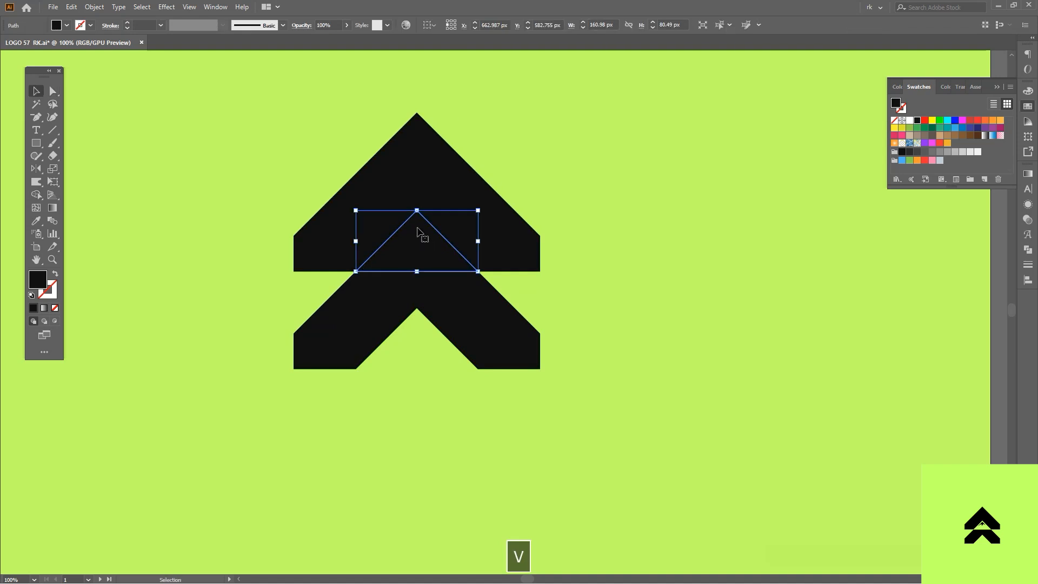
scroll(414, 219, "up", 3)
left_click_drag(425, 194, 566, 313)
scroll(427, 233, "down", 5)
left_click(517, 262)
key("a")
left_click(429, 246)
key("Delete")
Draw a closed black Pen shape over the upper chevron's inner apex, with a jagged snow-cap lower edge inside the notch.
left_click_drag(463, 276, 493, 324)
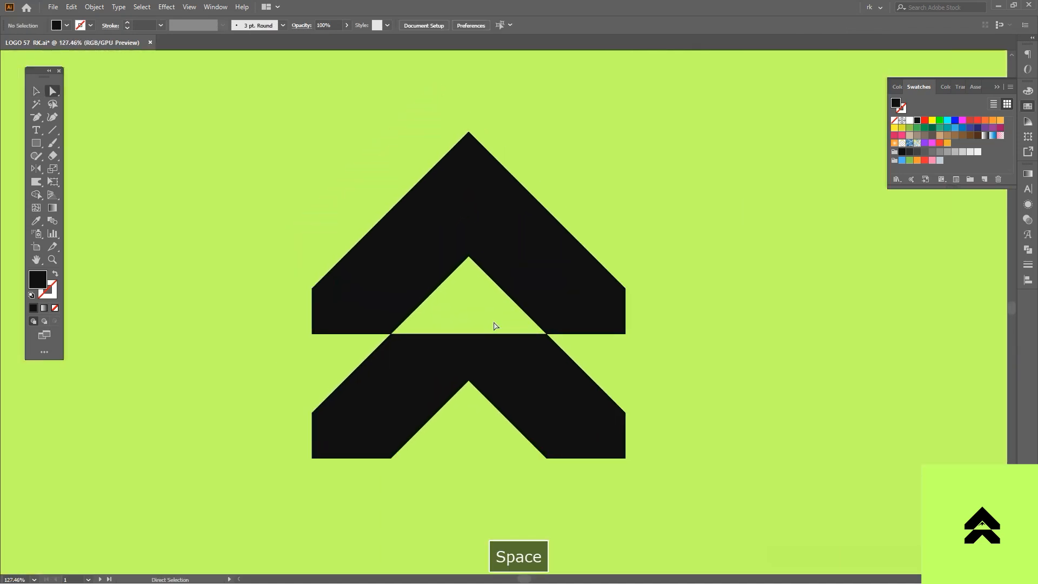
key("p")
scroll(460, 301, "up", 3)
left_click(382, 299)
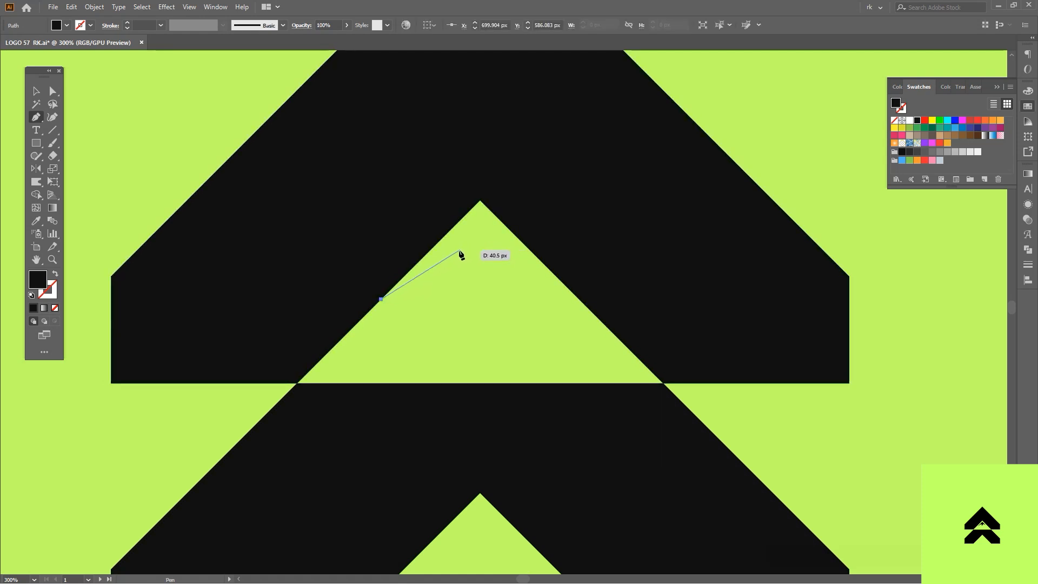
left_click(459, 251)
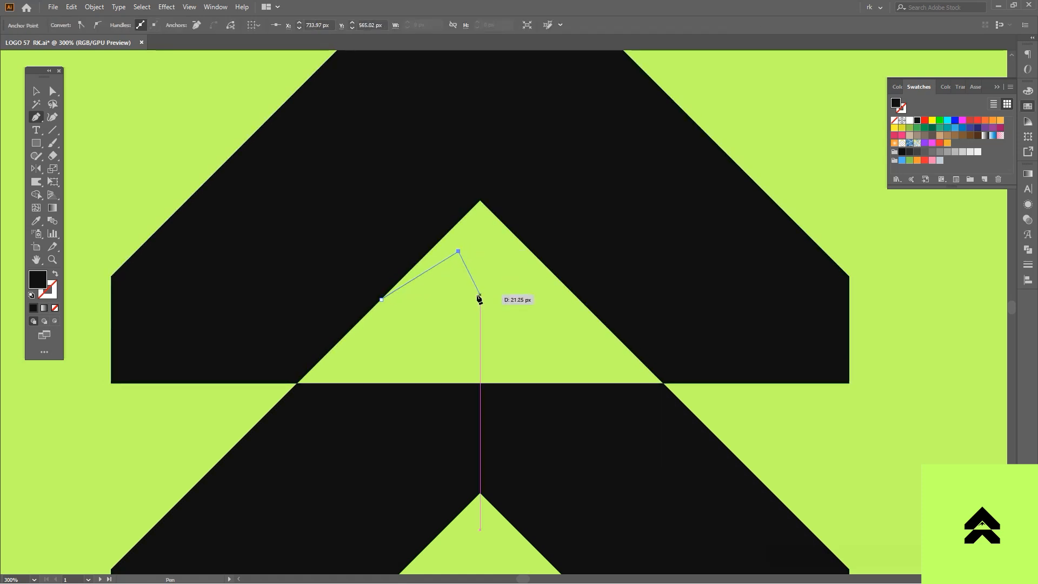
left_click(586, 285)
left_click(517, 176)
left_click(381, 279)
left_click(381, 299)
Merge the jagged shape's overlap into the upper chevron with Shape Builder and move the separate peak piece slightly down.
key("a")
left_click(589, 223, "shift")
key("shift+m")
left_click_drag(508, 190, 551, 130)
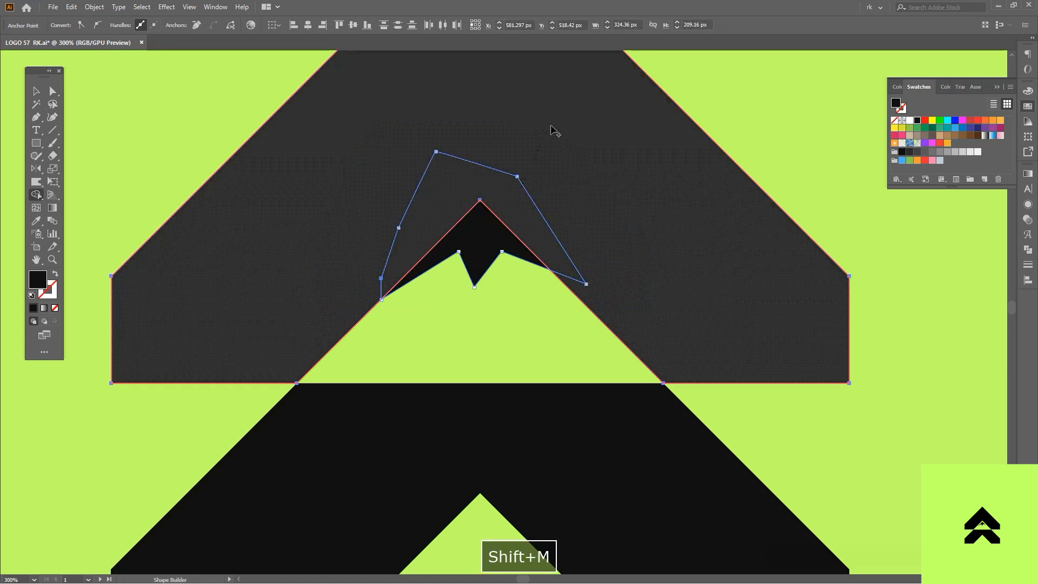
key("a")
left_click_drag(478, 237, 478, 259)
scroll(532, 327, "down", 6)
Unlock the lime background, centre the double-chevron emblem on it, and enlarge the emblem proportionally.
key("v")
key("ctrl+alt+2")
key("ctrl+a")
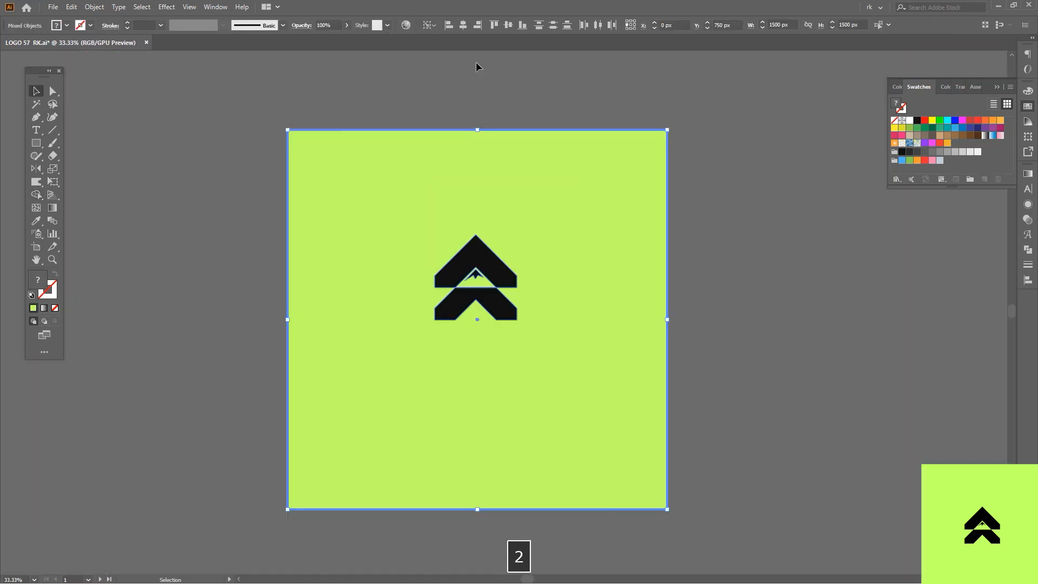
left_click(508, 25)
left_click(591, 267, "shift")
left_click_drag(520, 321, 533, 320)
key("ctrl+shift+a")
key("ctrl+0")
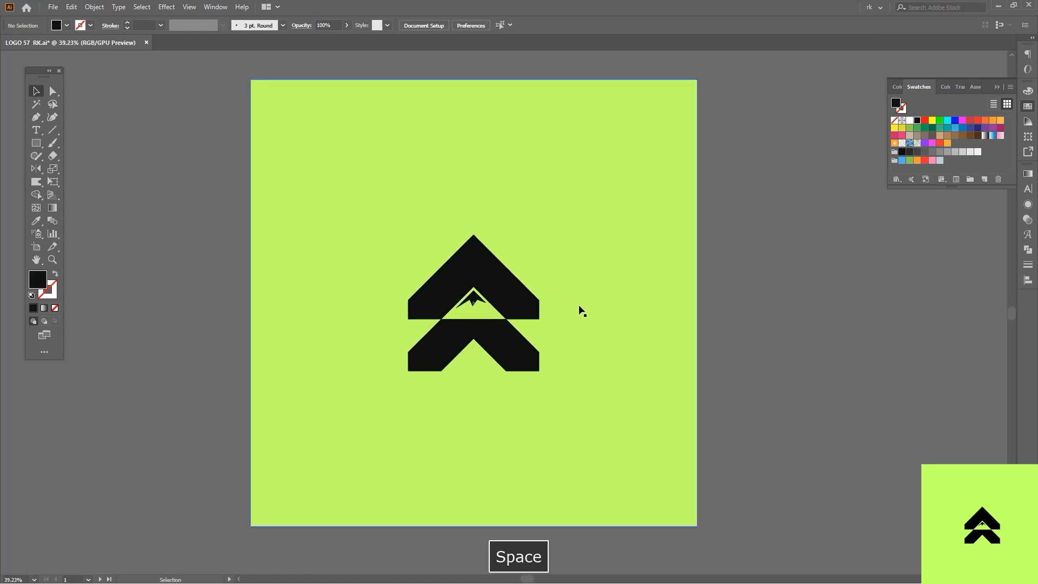
key("ctrl+0")
Draw a white rectangle about 313 by 123 px on the black artboard and place a copy below it with a gap.
left_click_drag(567, 223, 460, 264)
left_click(977, 153)
key("v")
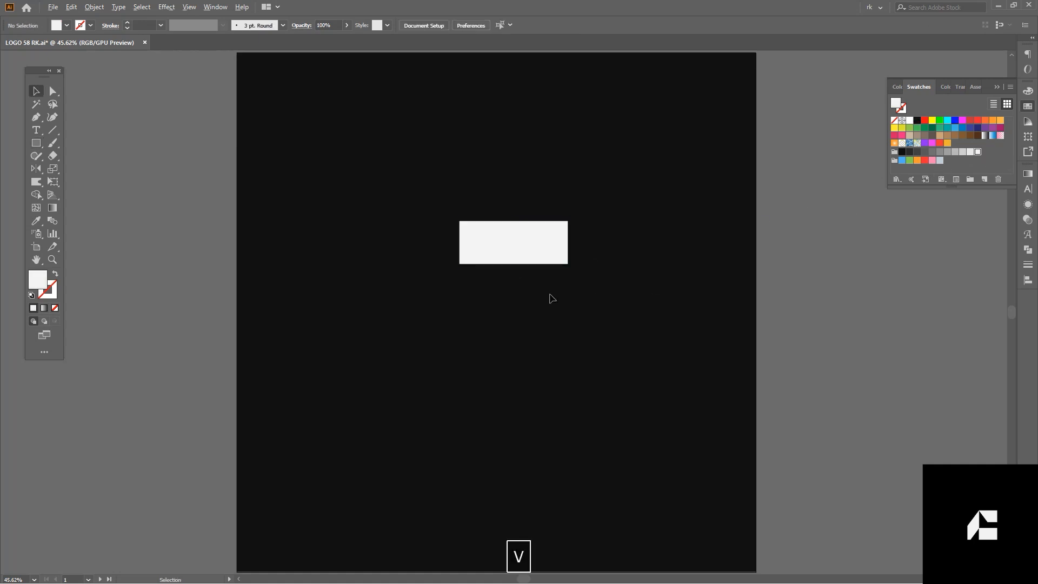
scroll(549, 297, "up", 1)
left_click_drag(510, 227, 560, 342)
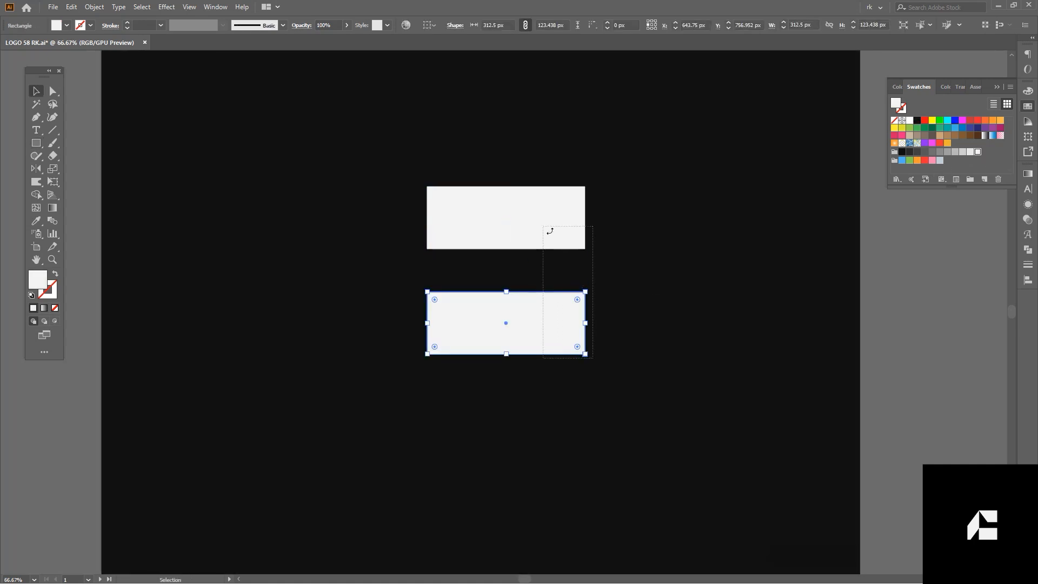
Stand a 90-degree rotated copy along the left ends of the two rectangles and align their outer edges with its height.
left_click_drag(589, 360, 589, 241)
scroll(520, 291, "up", 1)
left_click_drag(514, 323, 350, 239)
left_click_drag(455, 190, 455, 334)
left_click(691, 255)
scroll(691, 255, "down", 2)
left_click_drag(691, 255, 667, 269)
scroll(666, 310, "up", 1)
Shorten both horizontal arms beside the vertical bar to form a blocky C.
key("a")
left_click_drag(664, 361, 559, 176)
left_click(639, 243)
key("space")
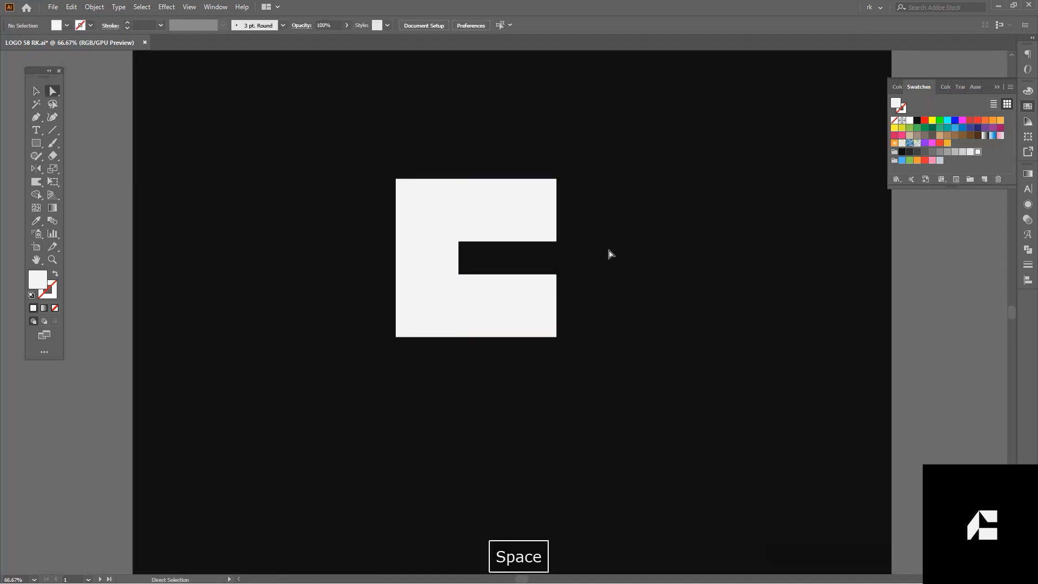
Draw a black right triangle about 92 by 123 px with the Pen tool against the inner end of the upper arm.
scroll(466, 196, "up", 2)
left_click(448, 158)
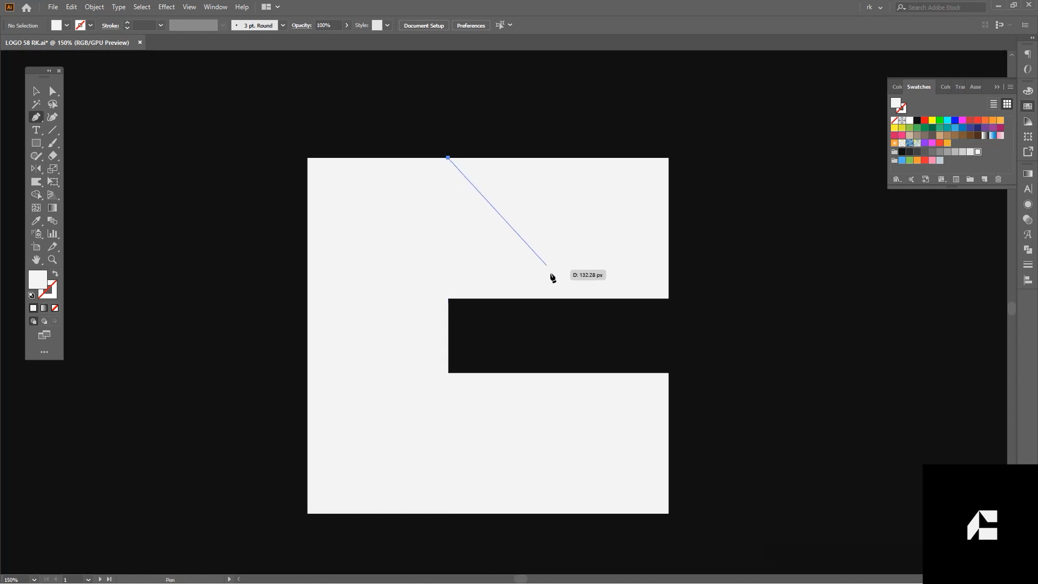
left_click(552, 298)
left_click(448, 298, "shift")
left_click(549, 357)
left_click_drag(553, 355, 557, 326)
key("v")
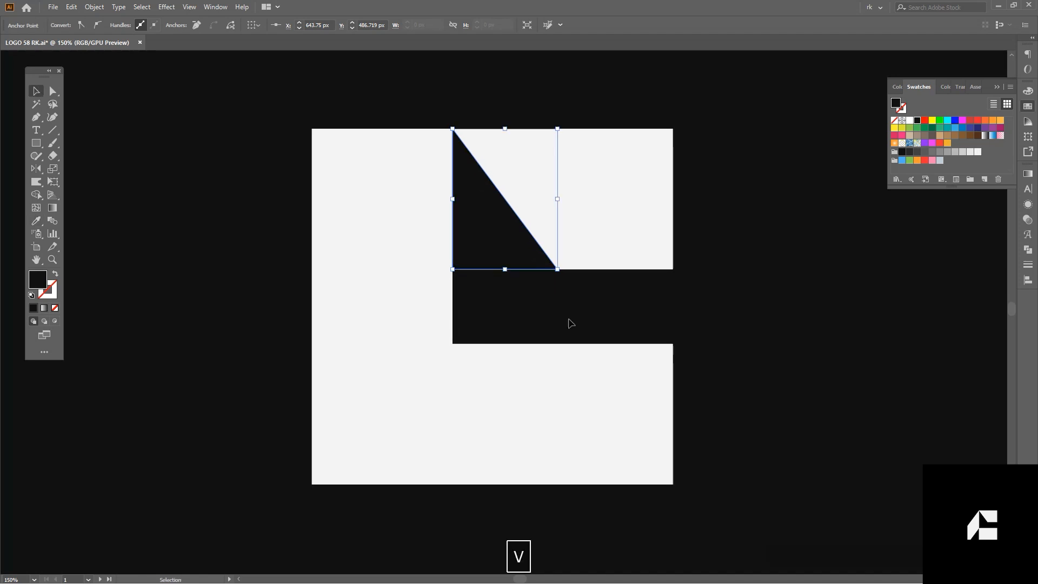
key("o")
key("Return")
key("Return")
key("ctrl+z")
key("v")
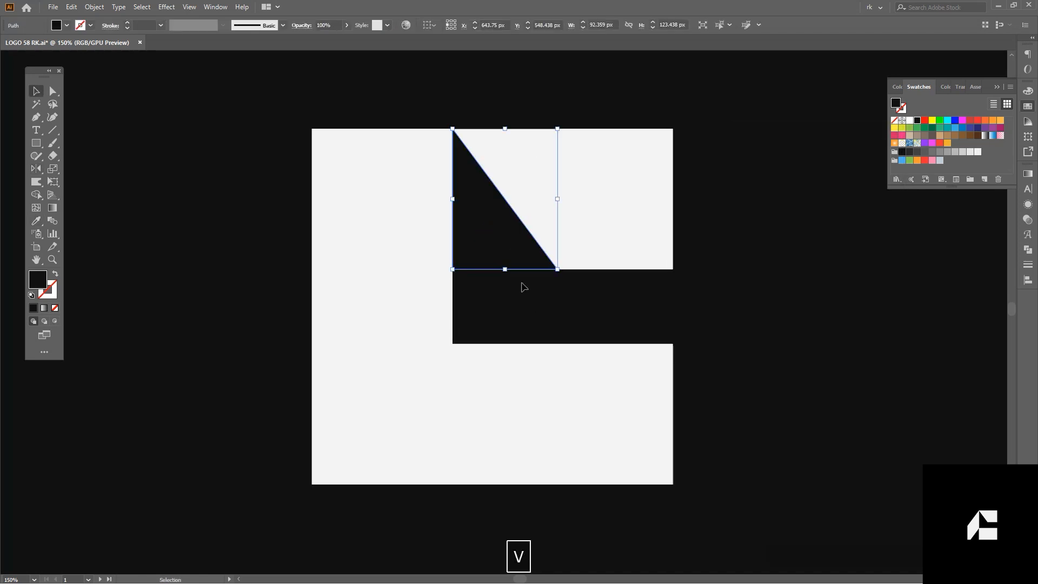
Copy the black triangle downward, mirror it, and place it in the lower inner corner of the vertical bar.
left_click_drag(503, 228, 502, 343)
left_click(493, 308)
left_click_drag(439, 336, 586, 298)
key("v")
left_click_drag(554, 268, 473, 365)
left_click_drag(588, 245, 558, 272)
key("v")
left_click(558, 272)
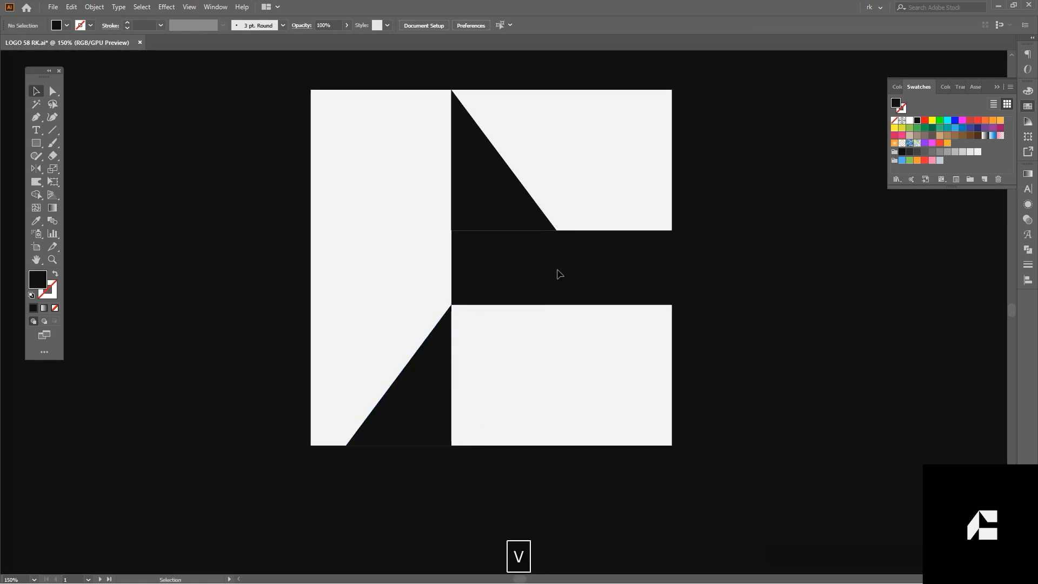
Copy the lower black triangle to the upper end of the vertical bar and enlarge it to the bar's full width.
scroll(559, 273, "down", 2)
left_click_drag(623, 283, 617, 296)
scroll(621, 295, "up", 1)
left_click_drag(442, 369, 383, 220)
scroll(382, 219, "up", 2)
left_click_drag(382, 220, 374, 341)
left_click_drag(356, 323, 492, 289)
key("v")
mouse_move(404, 330)
left_mouse_down()
mouse_move(343, 383)
mouse_move(354, 393)
left_mouse_up()
Cut the bar's upper outer corner off diagonally with Shape Builder and delete the leftover black triangle.
key("shift+m")
left_click(386, 248, "alt")
key("a")
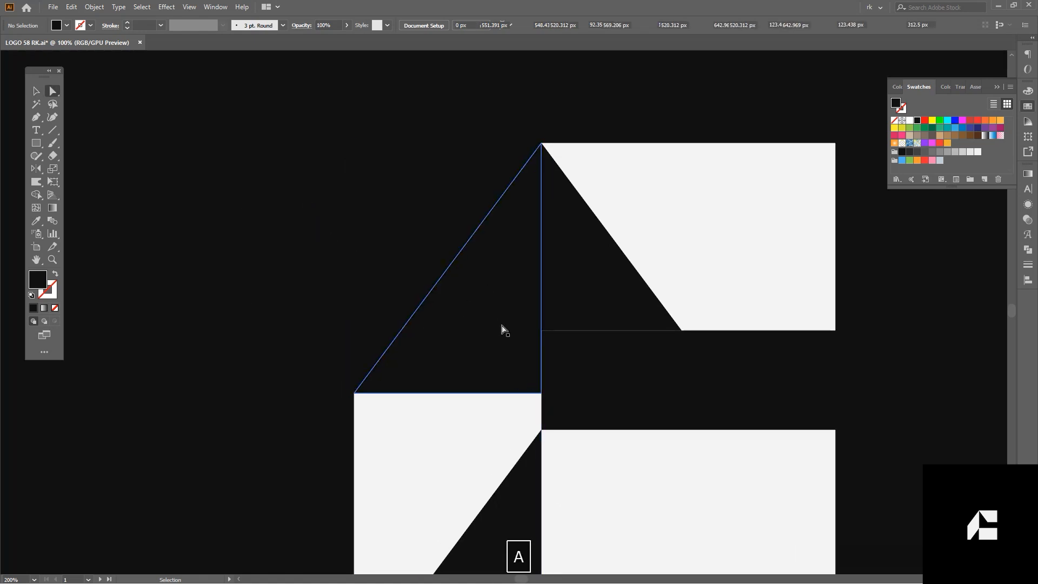
key("Delete")
Select all the mark's pieces and remove the two remaining black triangles with Shape Builder.
scroll(382, 250, "down", 3)
key("space")
scroll(425, 335, "up", 1)
key("a")
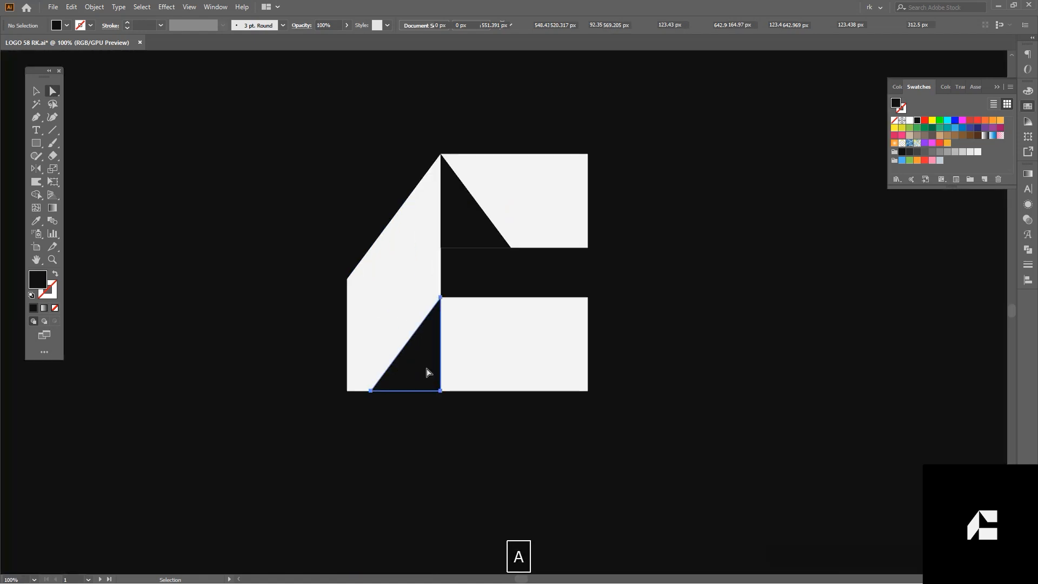
key("shift+m")
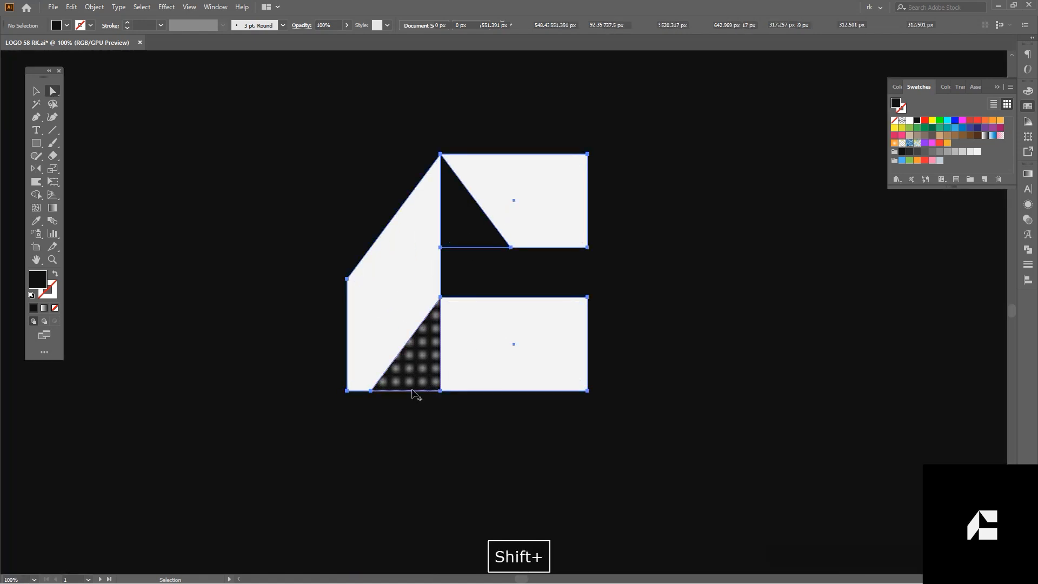
left_click(417, 371, "alt")
left_click(480, 243, "alt")
Group the white pieces of the mark and select the group together with the black background.
scroll(662, 308, "down", 1)
key("v")
left_click_drag(668, 326, 491, 408)
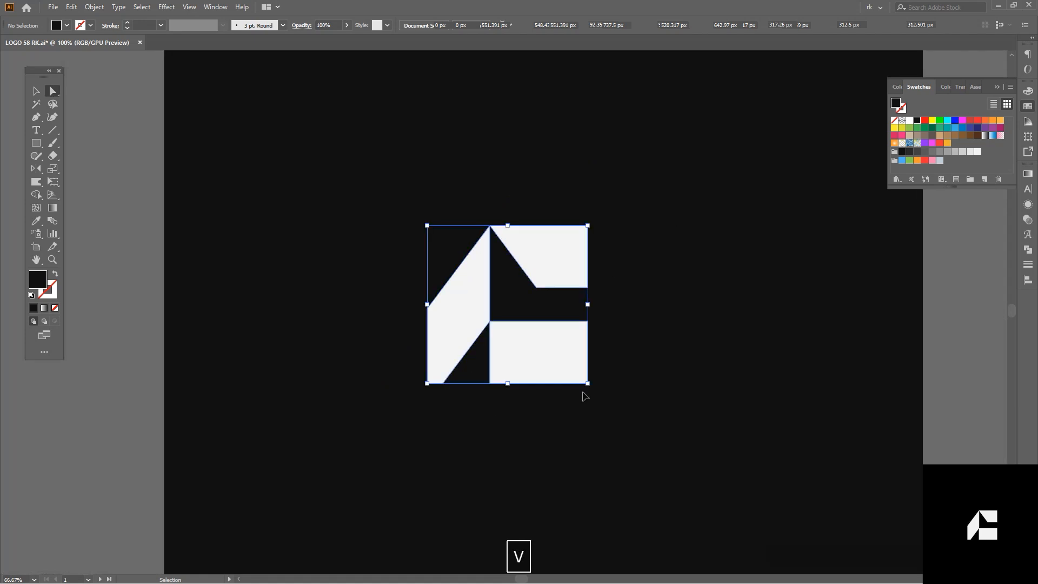
key("ctrl+g")
key("v")
left_click(772, 400)
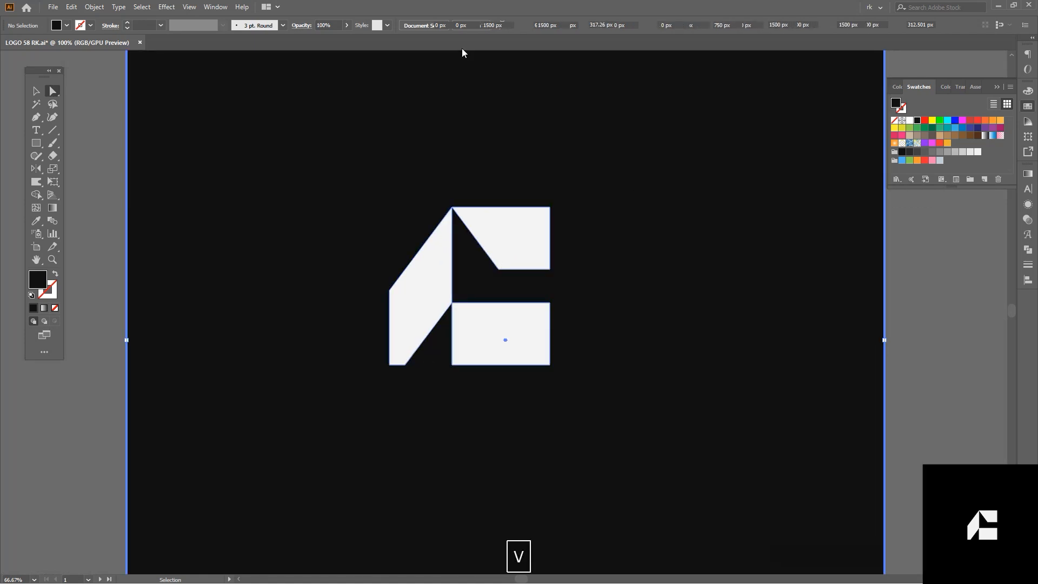
Draw a white rectangle about 455 by 306 px on the black artboard of LOGO 59.
key("m")
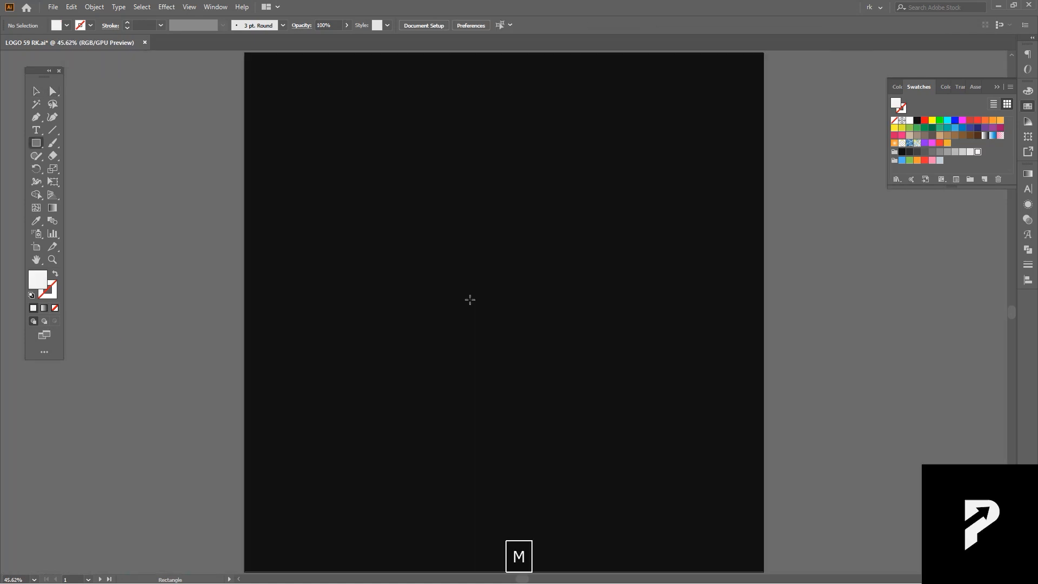
left_click_drag(435, 216, 594, 321)
key("v")
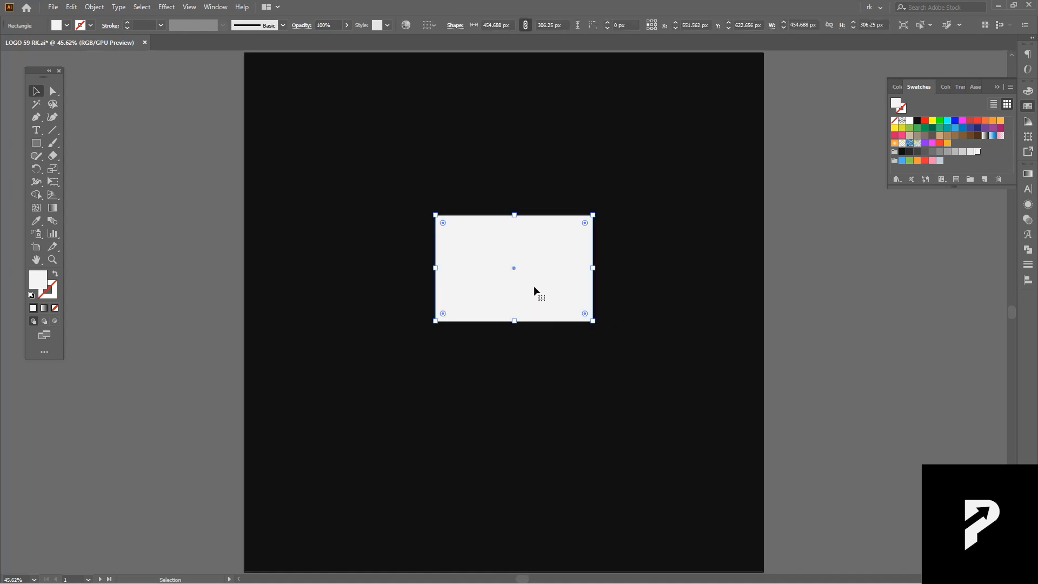
Copy the rectangle downward, reduce its height, and shear the copy into a diagonal band rising to the right.
left_click_drag(535, 288, 594, 374)
left_click_drag(514, 405, 515, 352)
key("e")
left_click_drag(593, 324, 586, 267)
key("space")
left_click_drag(605, 366, 603, 371)
key("v")
left_click(617, 398)
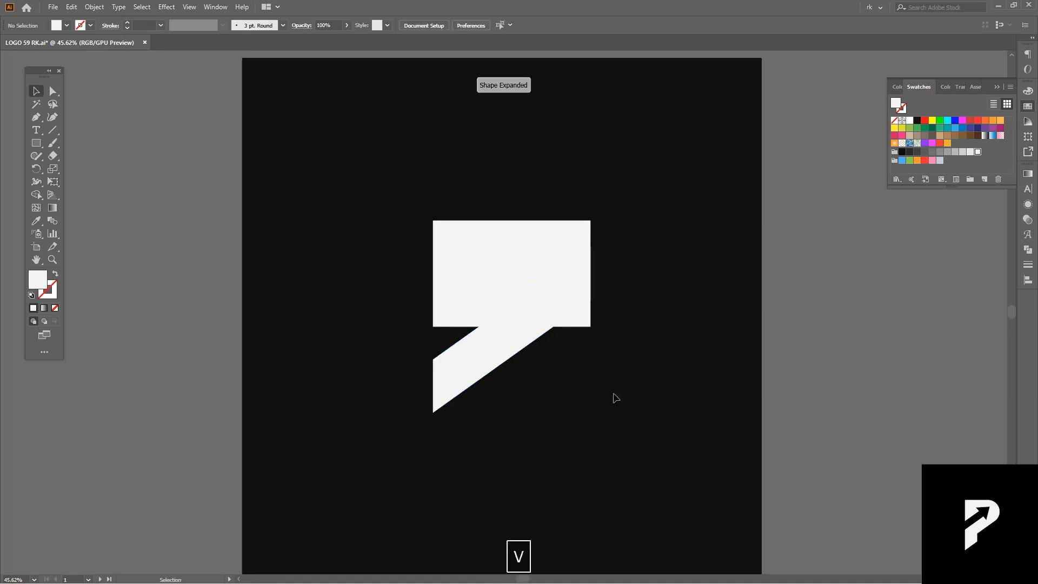
Remove the rectangle's lower right corner below the diagonal with Shape Builder and extend its left edge down to close the gap.
left_click(573, 325)
left_click_drag(564, 332, 549, 315)
key("shift+m")
left_click(583, 320, "alt")
key("a")
left_click_drag(435, 331, 437, 358)
left_click(596, 392)
key("v")
left_click_drag(595, 387, 588, 386)
Copy the diagonal band up across the white shape and clean it into a narrower band without the extra mid-edge anchors.
key("m")
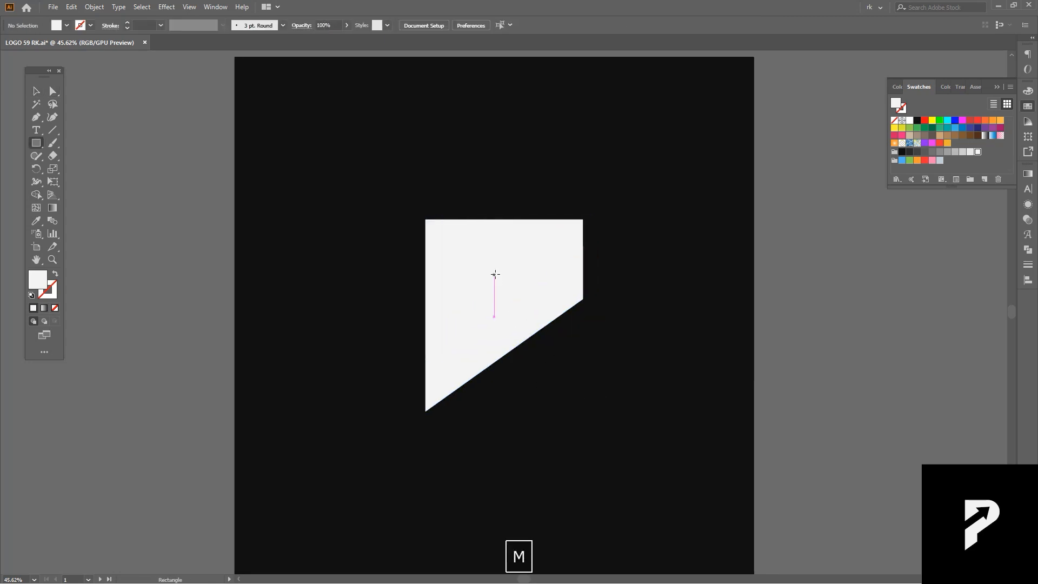
left_click(509, 344)
left_click_drag(508, 347, 498, 291)
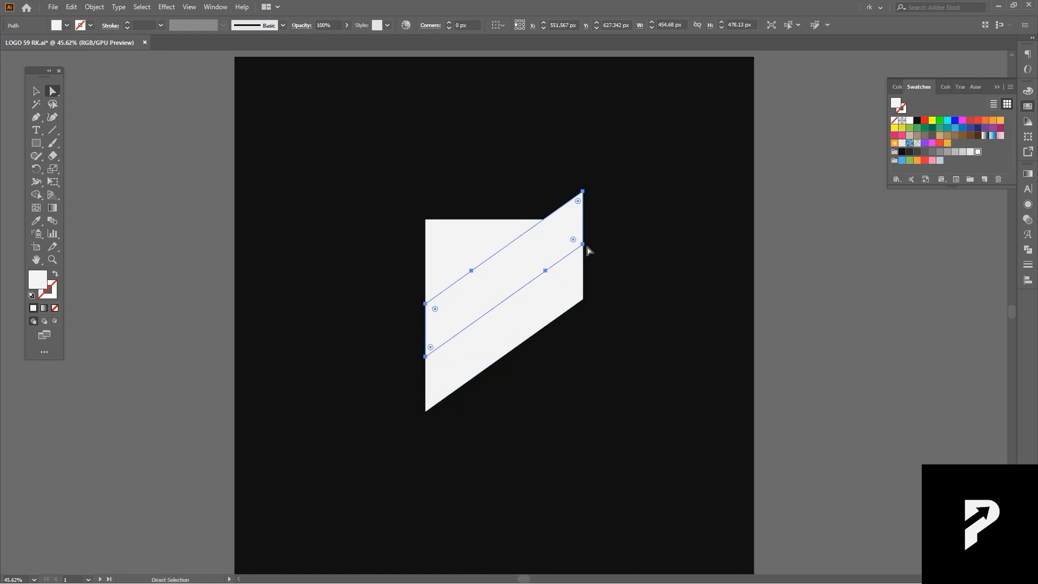
double_click(550, 243)
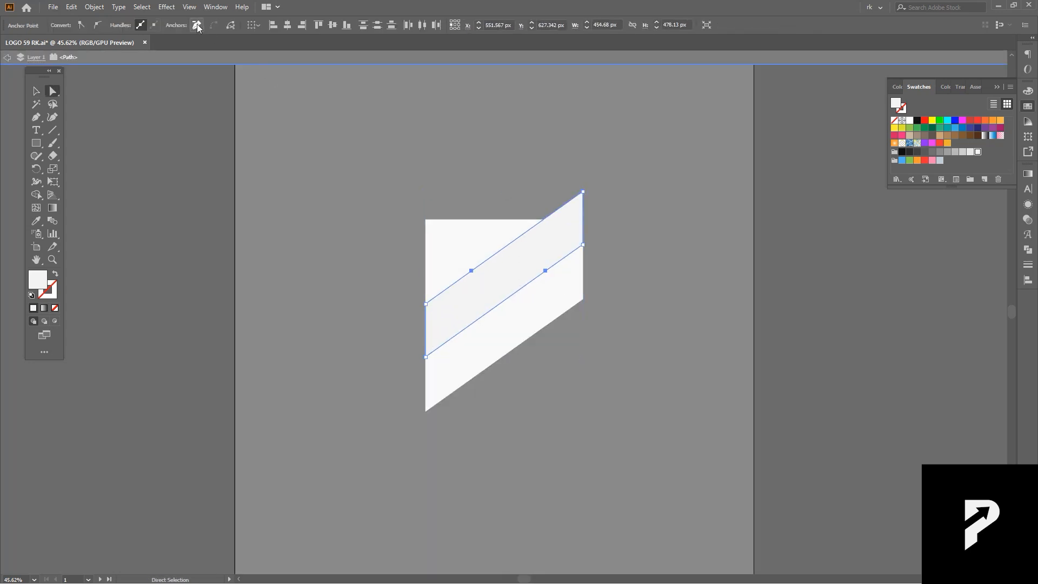
left_click(494, 239)
left_click_drag(499, 252, 500, 277)
Fill the copied band with the background's black and cut off its upper right end with the Eraser.
key("i")
left_click(680, 285)
key("shift+e")
left_click_drag(655, 155, 519, 469)
key("v")
double_click(621, 378)
Draw a black square about 120 px wide beyond the band's end and delete its lower left corner point to leave a triangle.
left_click_drag(591, 422, 578, 425)
scroll(574, 419, "down", 1)
scroll(573, 421, "up", 1)
key("v")
left_click_drag(549, 246, 572, 268)
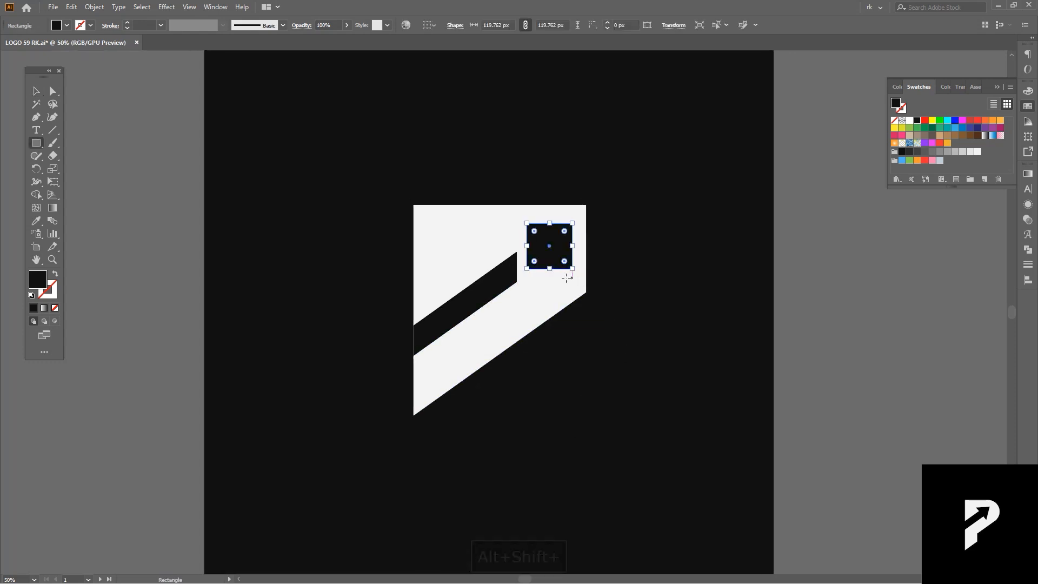
left_click(527, 268)
key("Delete")
Move the black triangle onto the upper end of the diagonal band as an arrowhead.
left_click(1028, 249)
key("v")
key("ctrl+=")
left_click_drag(562, 221, 506, 259)
left_click(664, 344)
Enlarge the arrowhead triangle proportionally about its centre.
scroll(663, 346, "down", 2)
left_click_drag(659, 370, 628, 389)
scroll(637, 382, "up", 1)
left_click(558, 306)
scroll(586, 320, "up", 2)
key("v")
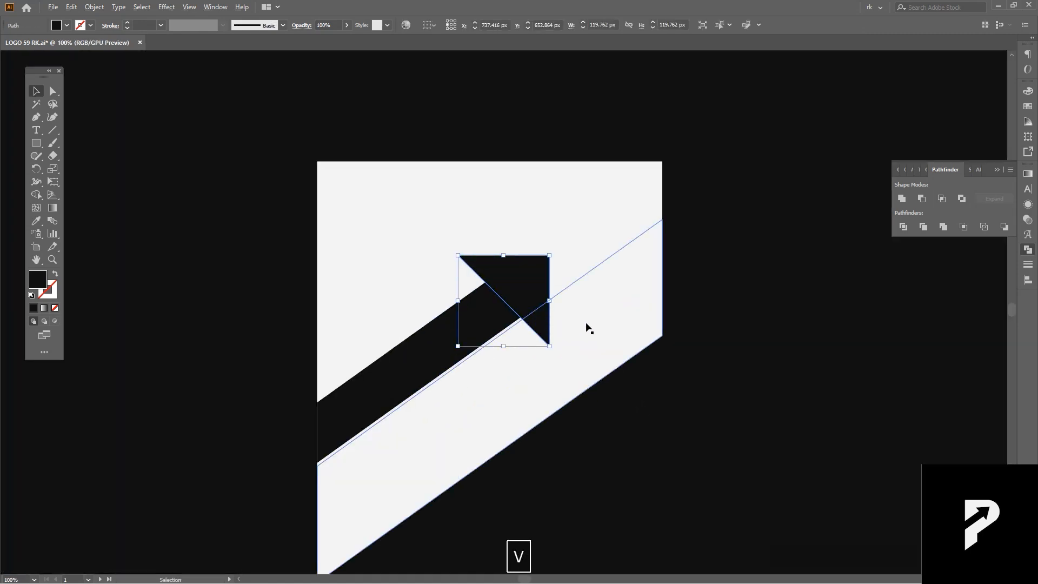
left_click_drag(549, 255, 564, 241)
left_click(705, 372)
Rotate the arrowhead to point along the diagonal band and centre it on the band's end.
scroll(703, 373, "down", 3)
left_click_drag(702, 394, 683, 323)
scroll(587, 338, "up", 1)
key("v")
left_click(581, 331)
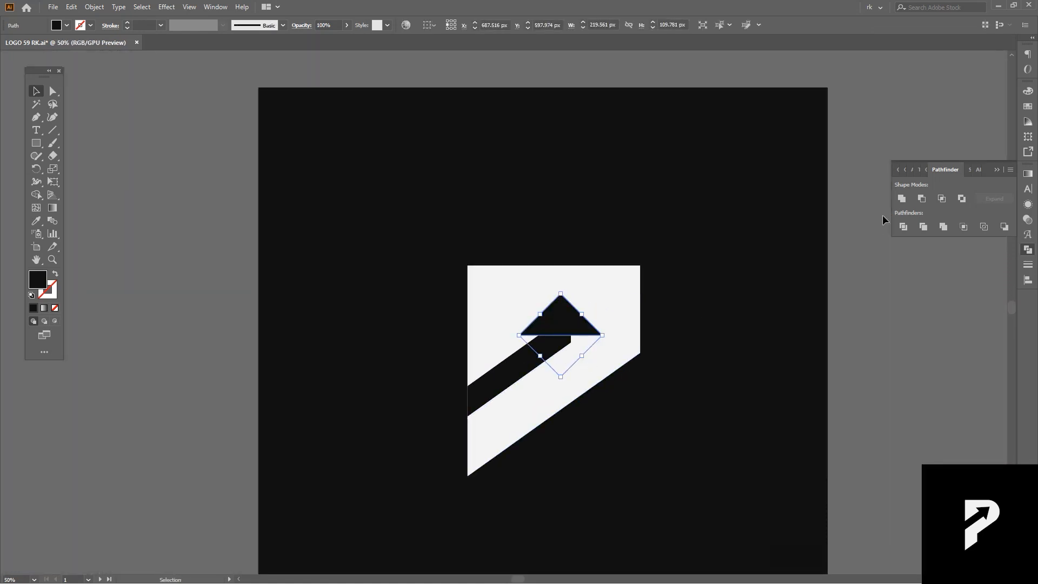
scroll(567, 335, "up", 2)
left_click_drag(562, 312, 574, 332)
left_click_drag(626, 376, 611, 362)
left_click_drag(610, 362, 520, 289)
key("r")
left_click_drag(545, 239, 549, 248)
key("v")
left_click(577, 387)
Adjust the band's end with Direct Selection so it meets the arrowhead cleanly, and save the document.
scroll(578, 388, "down", 3)
scroll(527, 358, "up", 3)
key("a")
left_click(528, 355)
left_click_drag(588, 278, 568, 291)
key("v")
left_click(772, 385)
scroll(762, 401, "down", 2)
left_click_drag(758, 408, 656, 350)
key("ctrl+s")
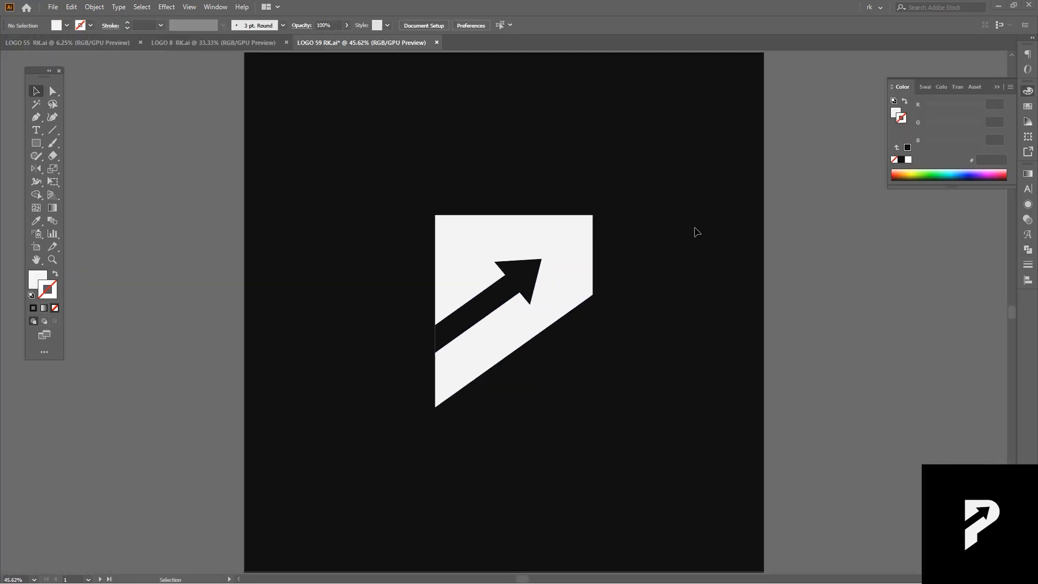
Round the white shape's two right-hand corners fully to form the curved bowl of a P.
left_click_drag(654, 171, 585, 317)
left_click_drag(425, 248, 425, 248)
left_click(545, 380)
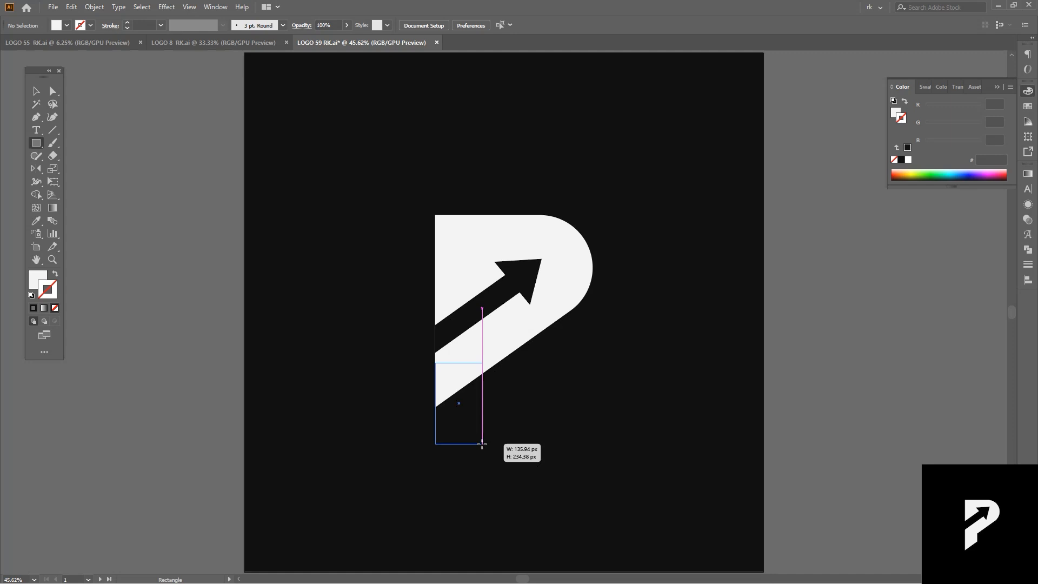
Add a white rectangular stem under the P's left edge and trim its bottom parallel to the diagonal with Shape Builder.
key("a")
left_click_drag(481, 443, 473, 354)
left_click(497, 352, "shift")
key("shift+m")
key("a")
left_click(508, 403)
left_click_drag(490, 401, 491, 401)
left_click(508, 347, "shift")
key("shift+m")
left_click(486, 435, "alt")
Extend the stem's slanted bottom edge about 144 px straight down.
key("a")
left_click(539, 437)
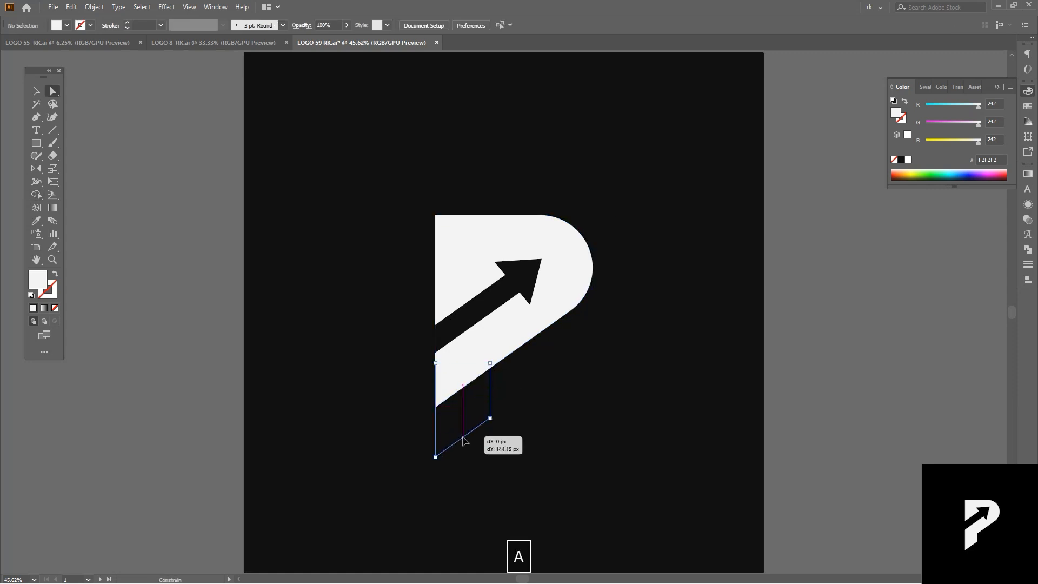
left_click_drag(463, 441, 463, 441)
Give the black arrow a black 30 pt stroke to thicken its outline.
key("v")
left_click(500, 302)
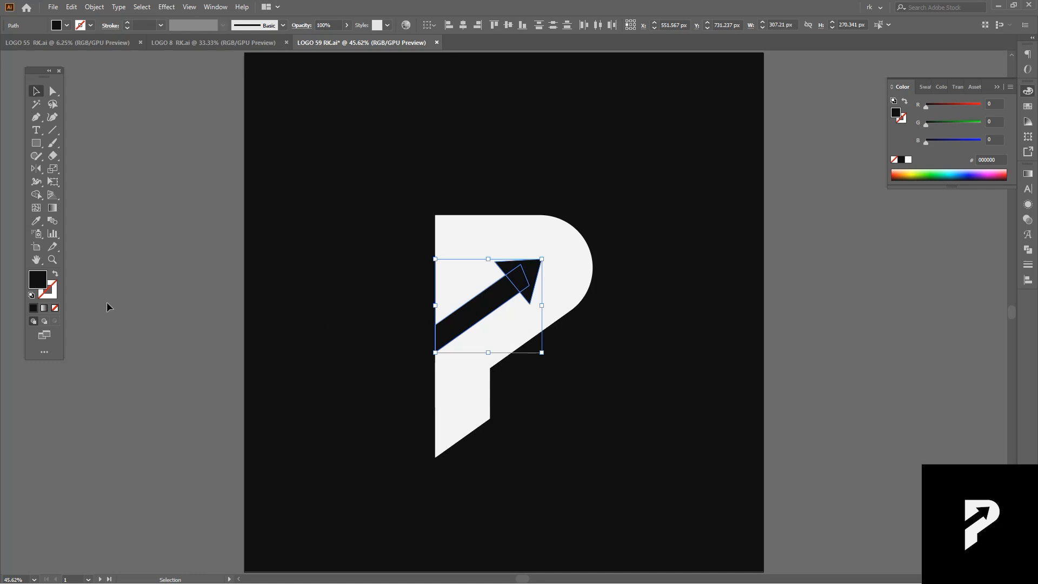
key("i")
left_click(359, 270)
key("v")
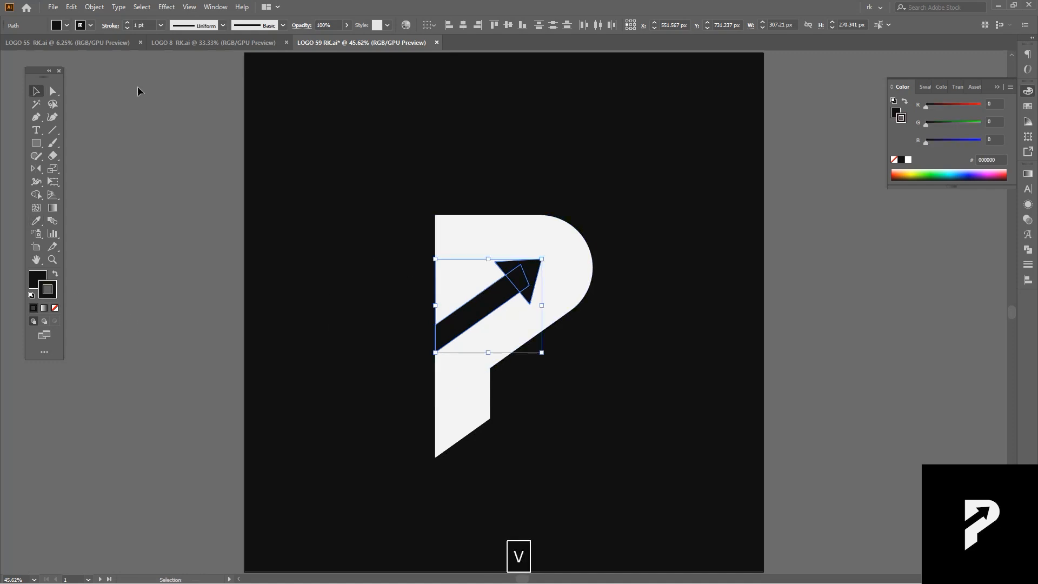
scroll(137, 23, "up", 1)
key("space")
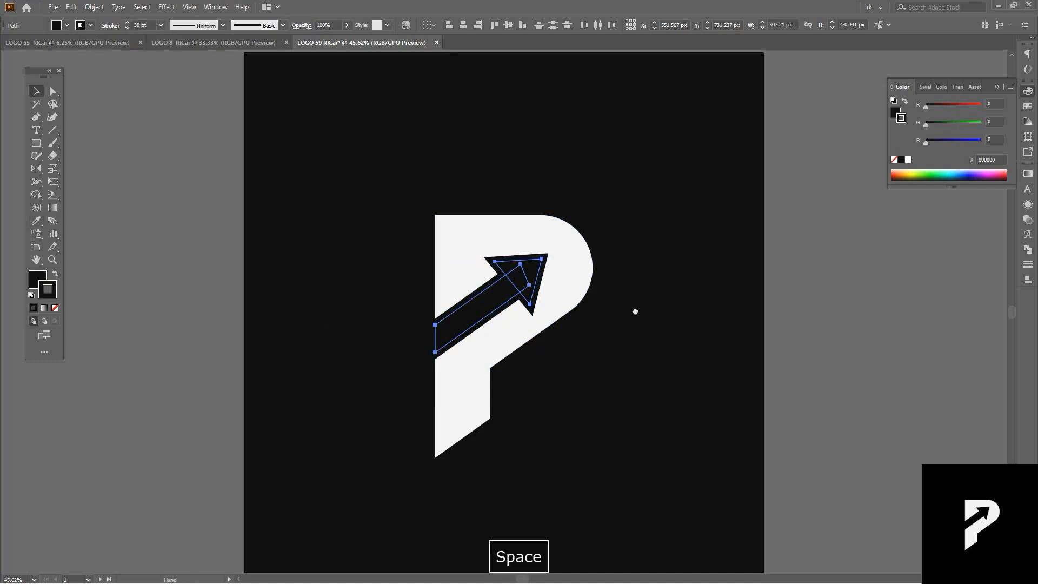
left_click_drag(635, 306, 621, 309)
key("v")
Expand the arrow's stroke and unite its pieces into a single shape.
key("Return")
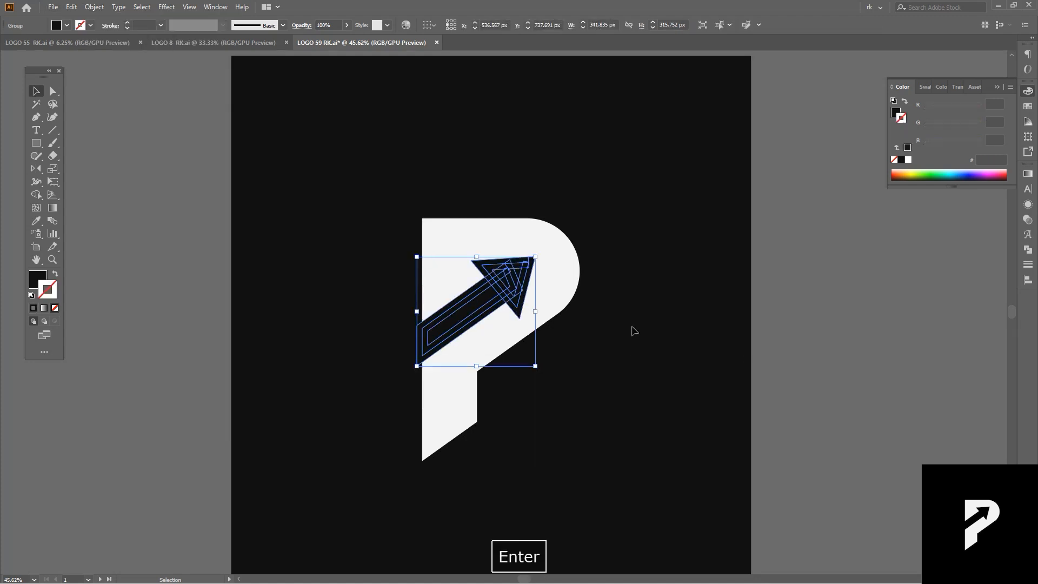
left_click(1027, 250)
left_click(902, 200)
key("v")
left_click(635, 359)
scroll(613, 374, "down", 1)
key("space")
scroll(599, 382, "up", 1)
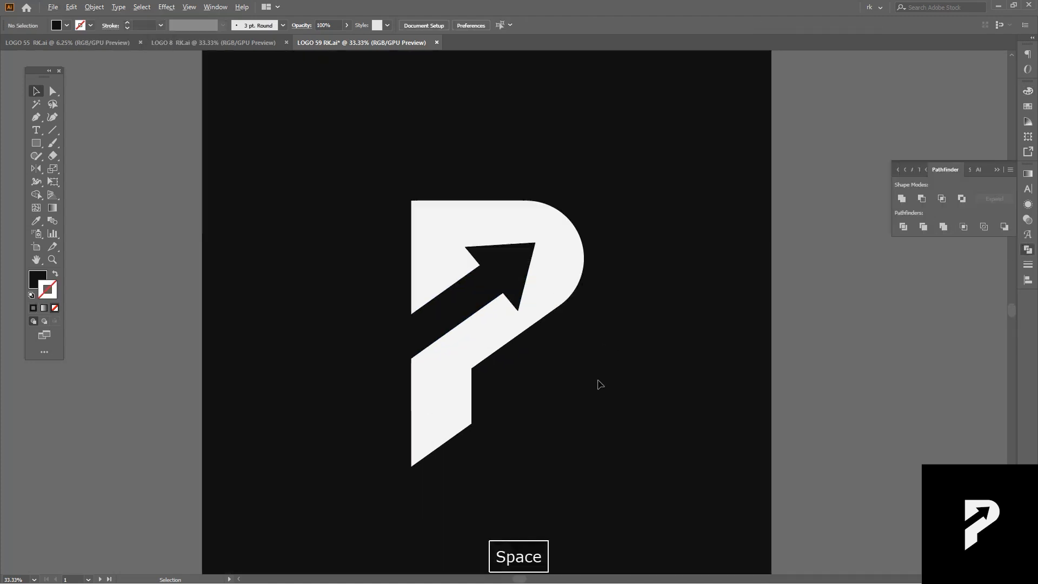
Move the black arrow slightly upward within the P.
left_click_drag(467, 346, 496, 344)
scroll(497, 338, "up", 1)
left_click(730, 349)
scroll(734, 350, "down", 2)
left_click_drag(695, 386, 618, 372)
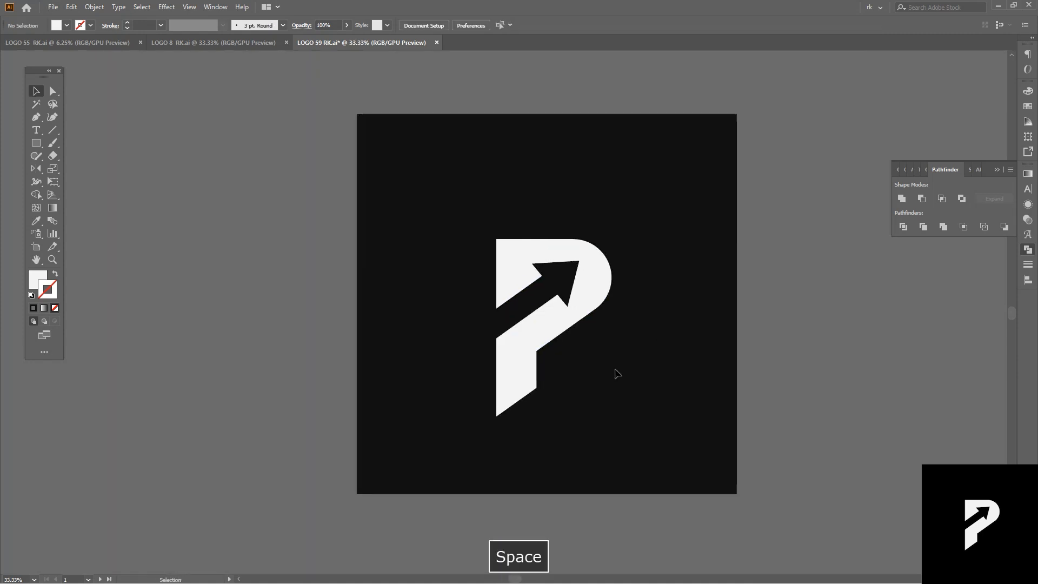
Narrow the P's stem slightly by shifting its right edge inward.
scroll(559, 373, "up", 2)
scroll(561, 377, "up", 3)
left_click(489, 354)
key("shift+e")
left_click_drag(553, 465, 491, 263)
key("v")
left_click(586, 331)
scroll(586, 331, "down", 3)
left_click_drag(586, 341, 579, 348)
Select the whole P mark, undo the last change, and clear the selection.
left_click_drag(628, 424, 525, 297)
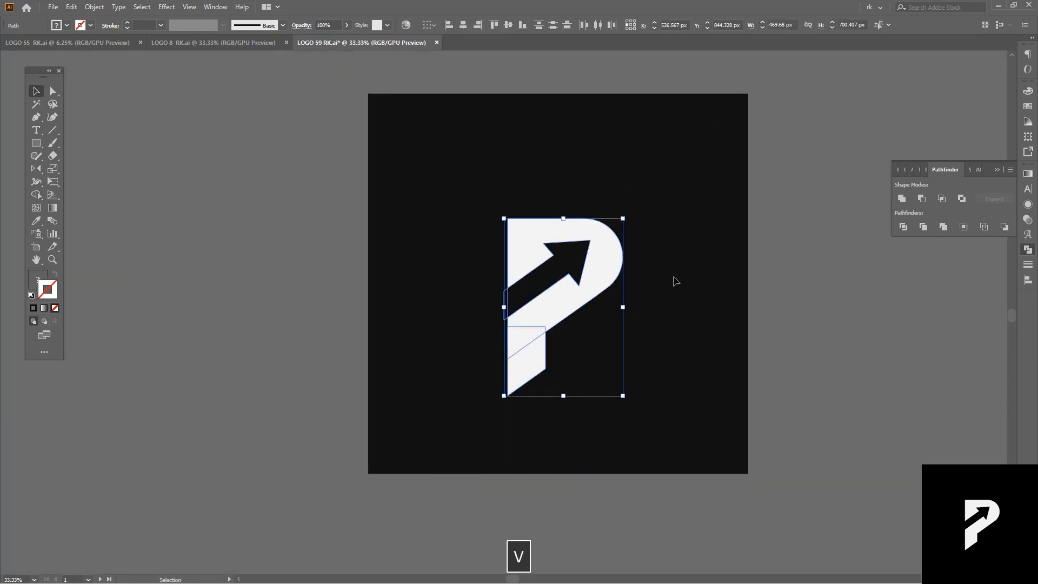
key("ctrl+z")
left_click(680, 360)
left_click_drag(679, 295, 670, 327)
scroll(670, 327, "up", 2)
Draw a rectangle about 431 × 158 px above the centre of the LOGO 62 artboard and fill it white.
left_click_drag(432, 243, 581, 297)
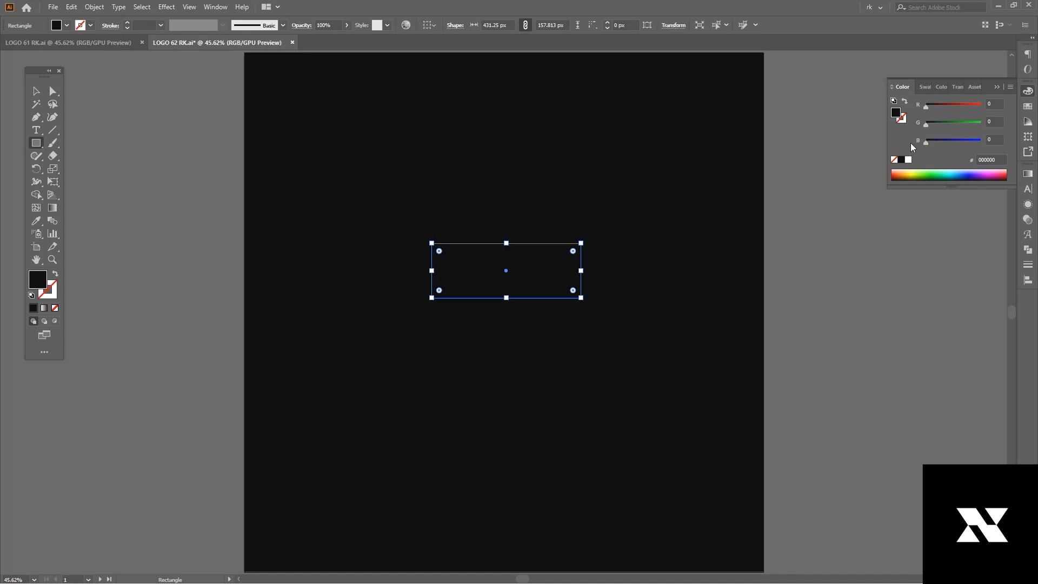
left_click(909, 160)
key("v")
left_click(498, 317)
scroll(498, 317, "up", 1)
key("space")
left_click(549, 284)
scroll(579, 306, "up", 1)
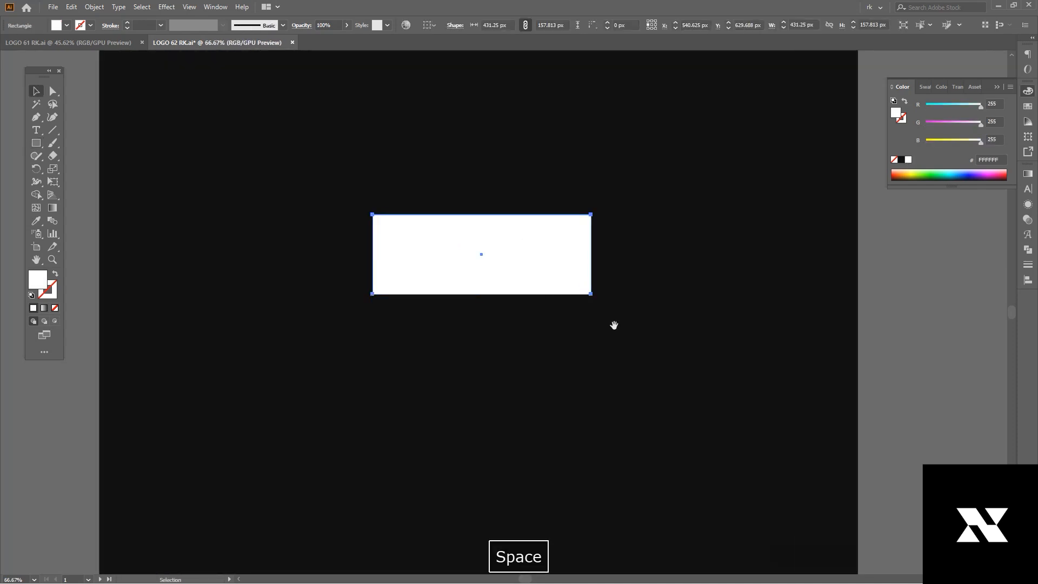
Move the rectangle's two bottom corners inward to form a trapezoid and raise its bottom edge to reduce the height.
key("a")
left_click_drag(612, 275, 579, 333)
key("Left")
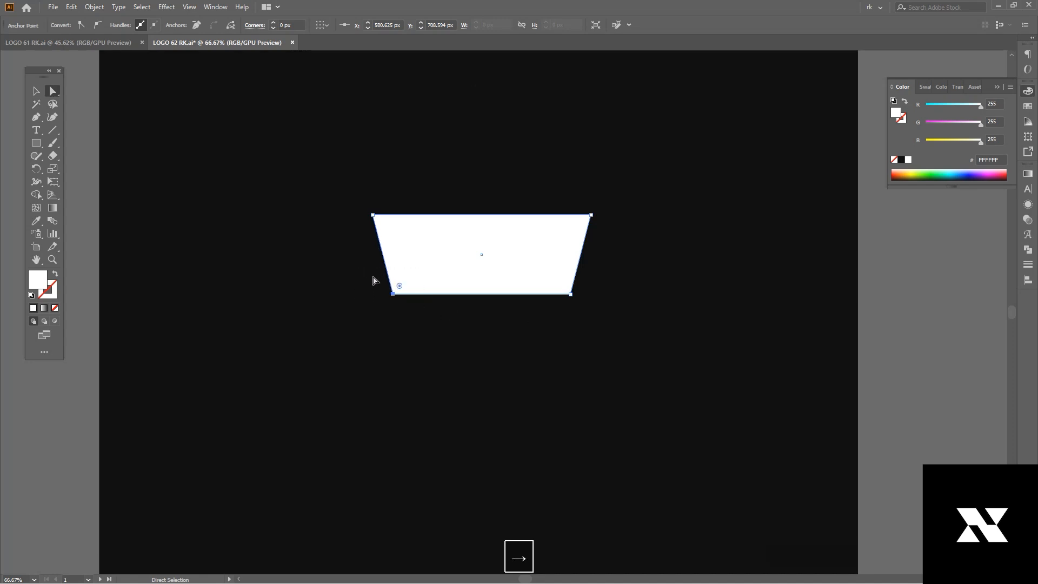
left_click(391, 287)
key("v")
left_click_drag(481, 294, 486, 276)
Move both bottom corners of the trapezoid farther inward by equal amounts to slant the sides more.
key("a")
left_click(571, 274)
key("Left")
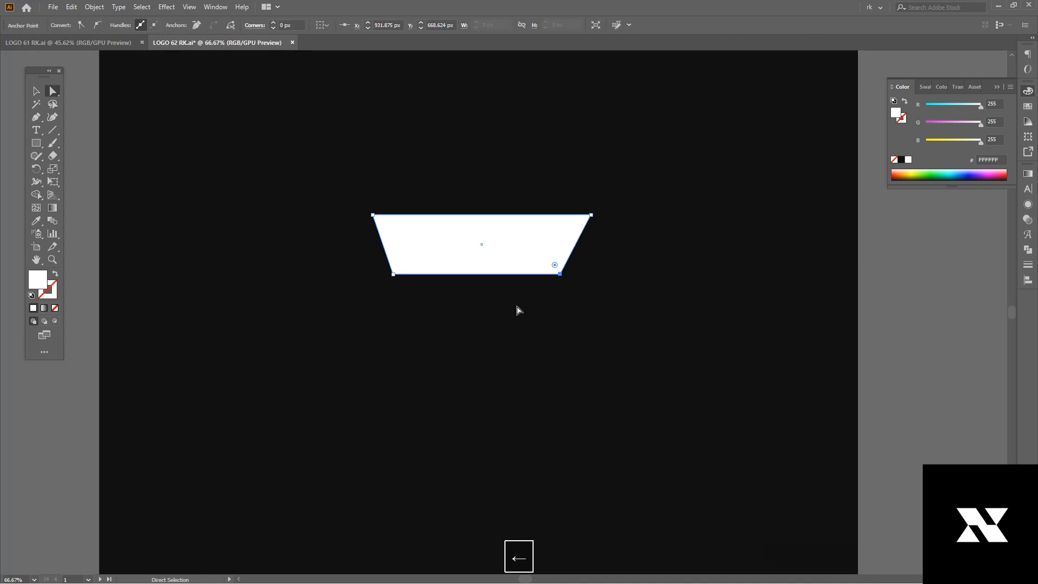
left_click(588, 306)
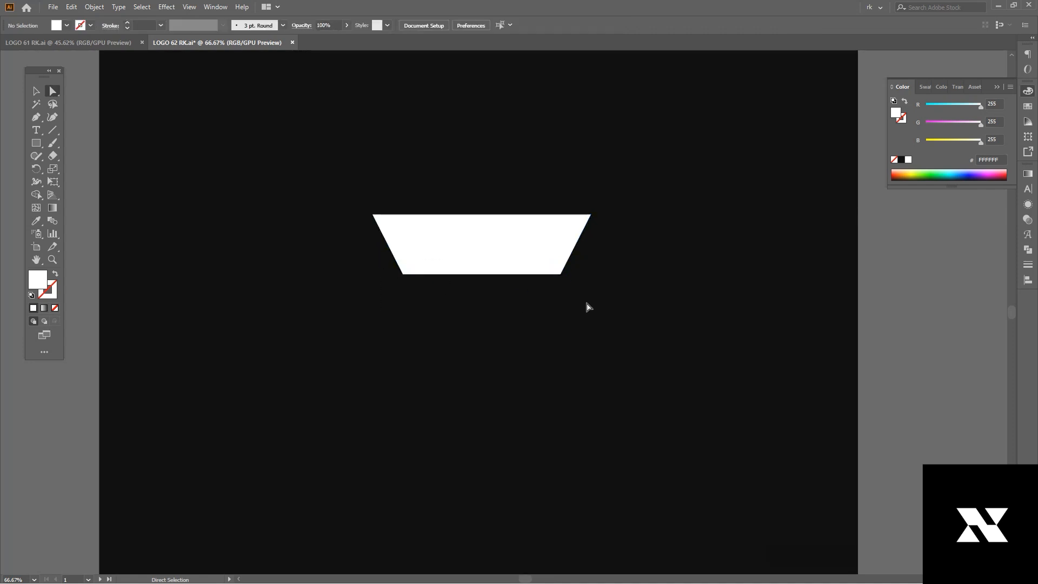
left_click(559, 267)
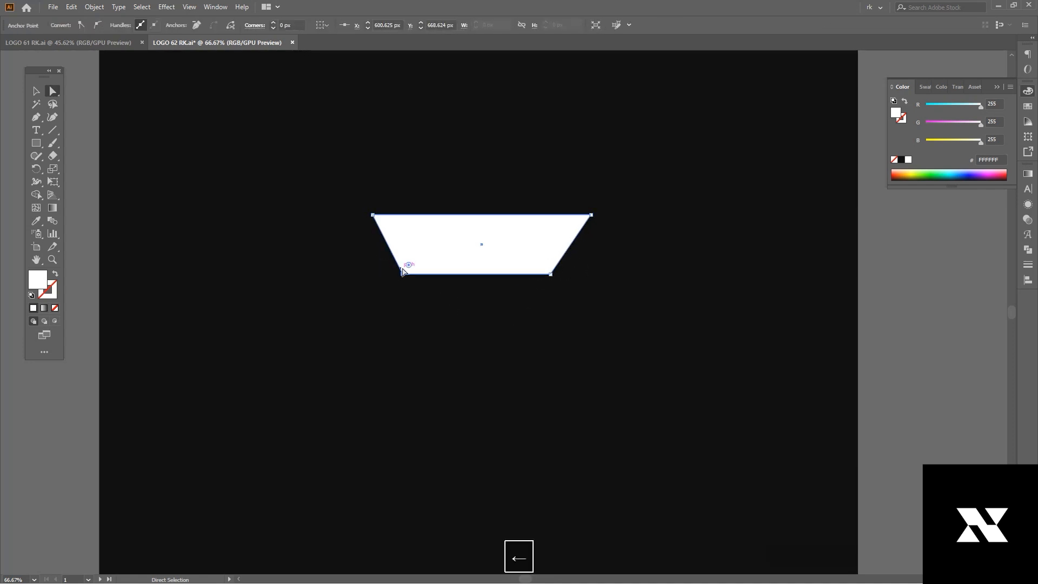
Duplicate the trapezoid to the right as an unfilled black outline and enlarge the copy to about 664 × 181 px.
key("a")
left_click(496, 255)
left_click_drag(496, 255, 633, 255, "alt")
key("/")
key("shift+x")
key("v")
left_click_drag(727, 244, 848, 259)
scroll(550, 280, "up", 2)
left_click_drag(583, 268, 881, 401)
Align the outline's slanted left side with the white trapezoid's bottom-right corner and place a copy slightly to the left.
key("ctrl+y")
key("v")
mouse_move(594, 336)
left_mouse_down()
mouse_move(697, 334)
mouse_move(587, 332)
left_mouse_up()
key("ctrl+y")
key("ctrl+1")
left_click_drag(645, 358, 599, 353, "alt")
Remove the strip between the two slanted outlines from the white trapezoid with Shape Builder.
key("a")
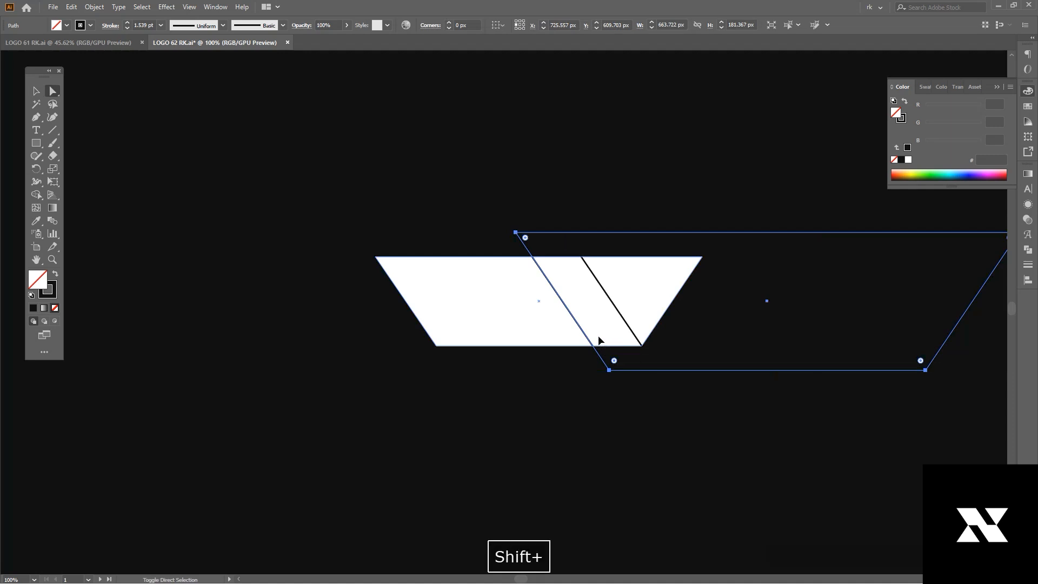
left_click(598, 339, "shift")
left_click_drag(674, 330, 586, 401)
key("shift+m")
left_click(598, 321, "alt")
key("a")
left_click(523, 411)
Delete the leftover outline shapes, keeping only the white parallelogram and triangle.
key("v")
scroll(627, 387, "up", 1)
scroll(684, 414, "down", 2)
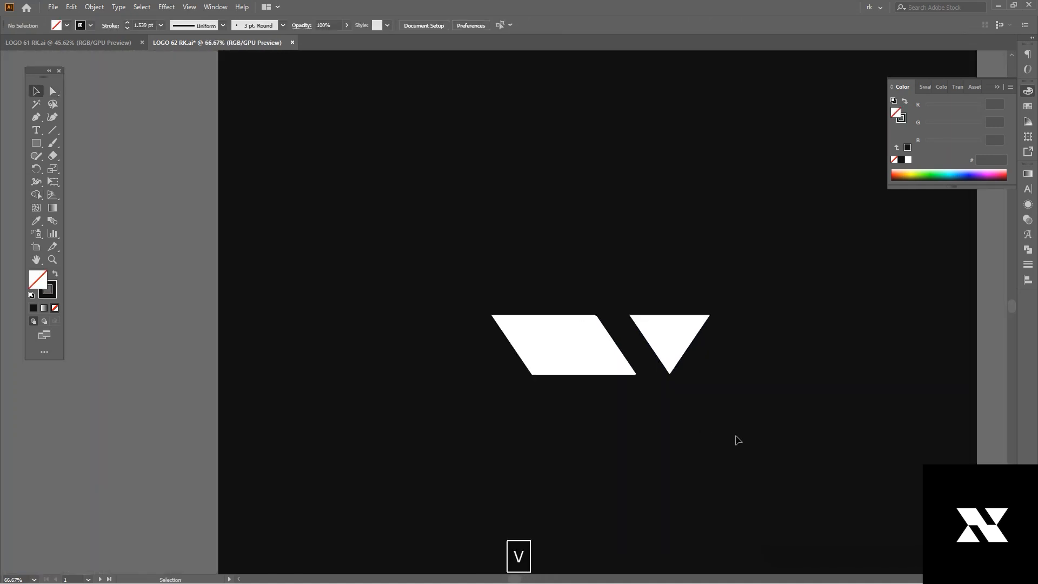
left_click(575, 346)
key("a")
left_click(576, 346, "shift")
left_click(665, 331, "shift")
key("Delete")
Group the parallelogram and triangle and place a copy rotated 180° directly beneath them.
left_click_drag(656, 431, 654, 357)
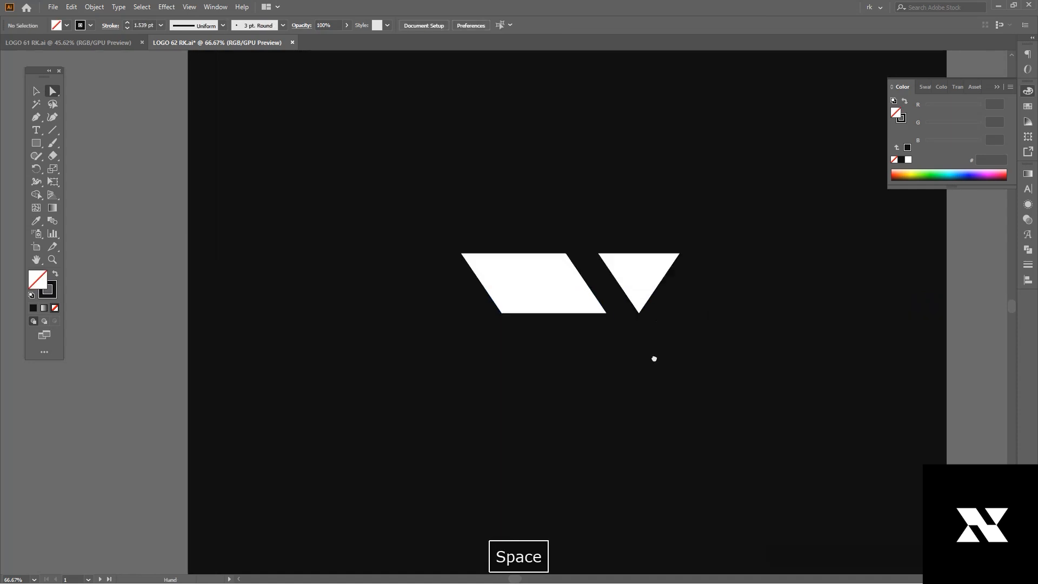
key("v")
left_click(514, 241)
key("ctrl+g")
left_click_drag(624, 227, 292, 254)
scroll(604, 352, "up", 1)
left_click_drag(606, 352, 612, 276)
left_click(748, 265)
scroll(749, 265, "down", 2)
left_click_drag(716, 309, 639, 332)
scroll(672, 325, "up", 1)
Lasso the anchor points of the mark's right half and shift them left to narrow the mark.
key("a")
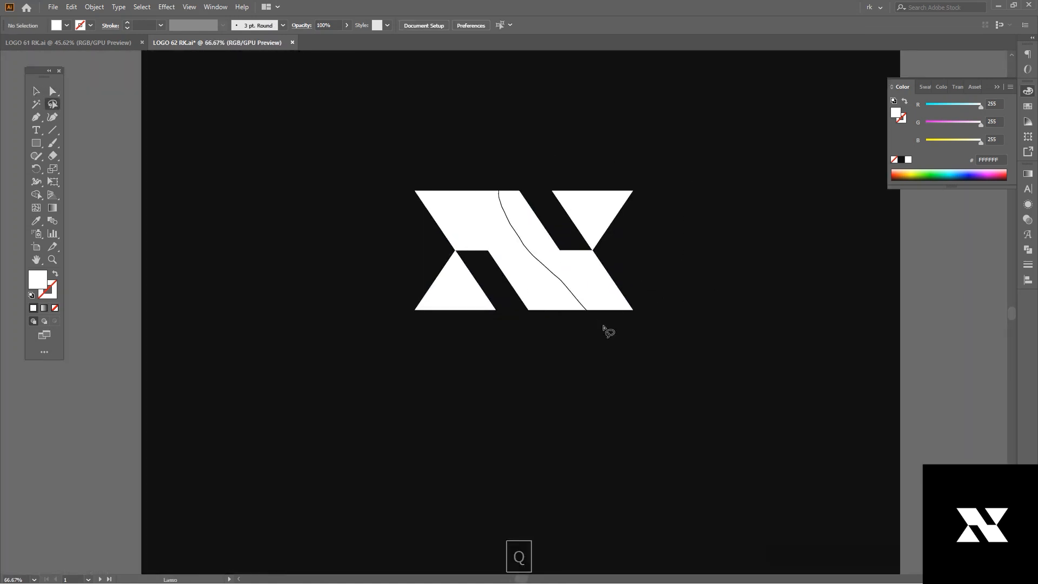
left_click_drag(602, 151, 606, 154)
key("a")
left_click_drag(633, 190, 595, 191)
left_click(646, 259)
Enlarge the finished mark proportionally and centre it on the artboard.
scroll(649, 264, "down", 3)
left_click_drag(661, 285, 657, 287)
key("v")
left_click(603, 270)
left_click_drag(620, 327, 612, 320)
left_click_drag(600, 268, 656, 283)
left_click(690, 309)
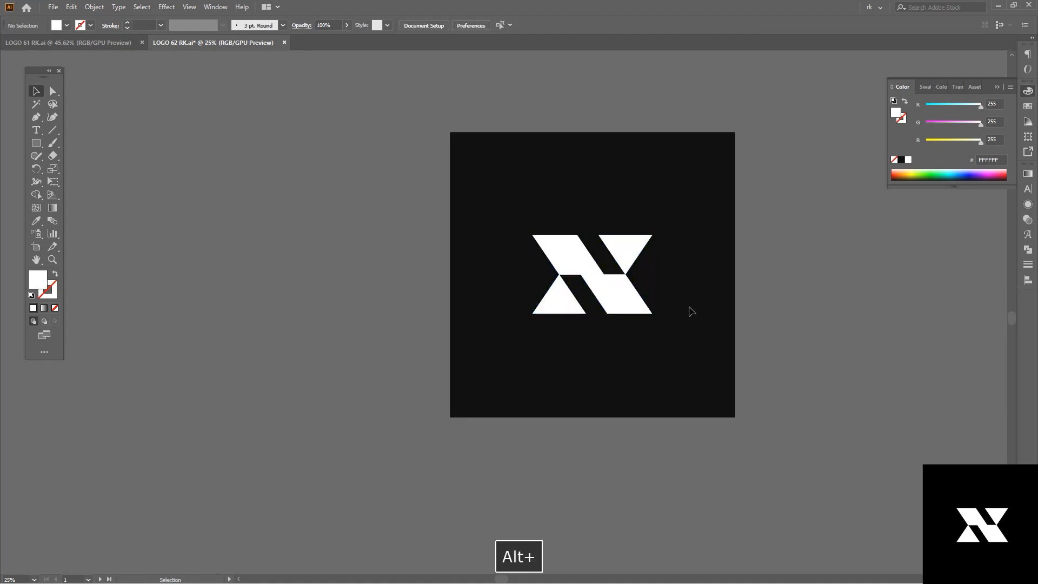
scroll(690, 310, "up", 2)
left_click_drag(697, 316, 698, 327)
Draw a centred square about 516 px wide on the LOGO 61 artboard with no fill and a white stroke.
left_click_drag(504, 312, 594, 401)
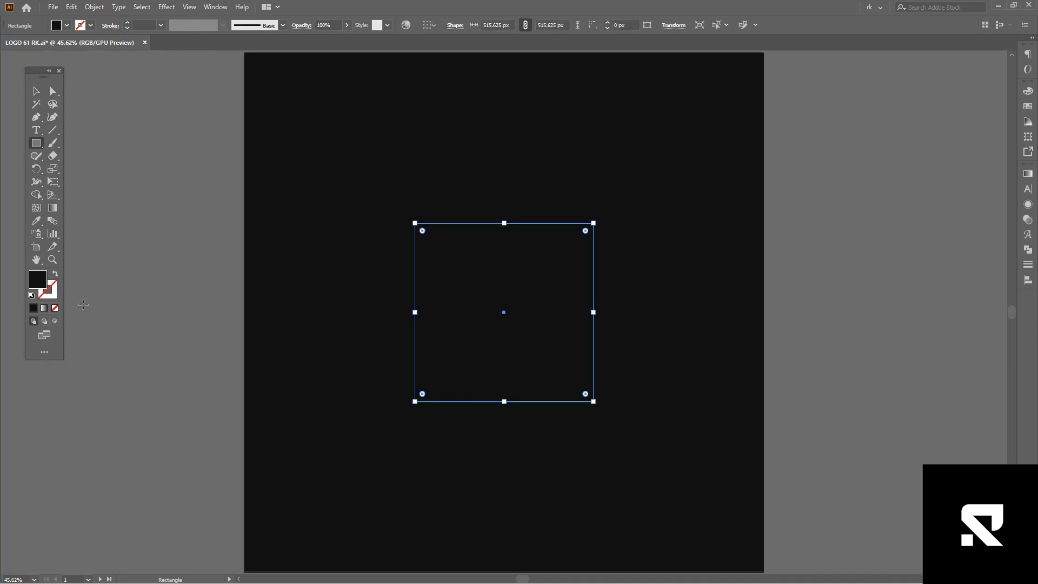
left_click(51, 296)
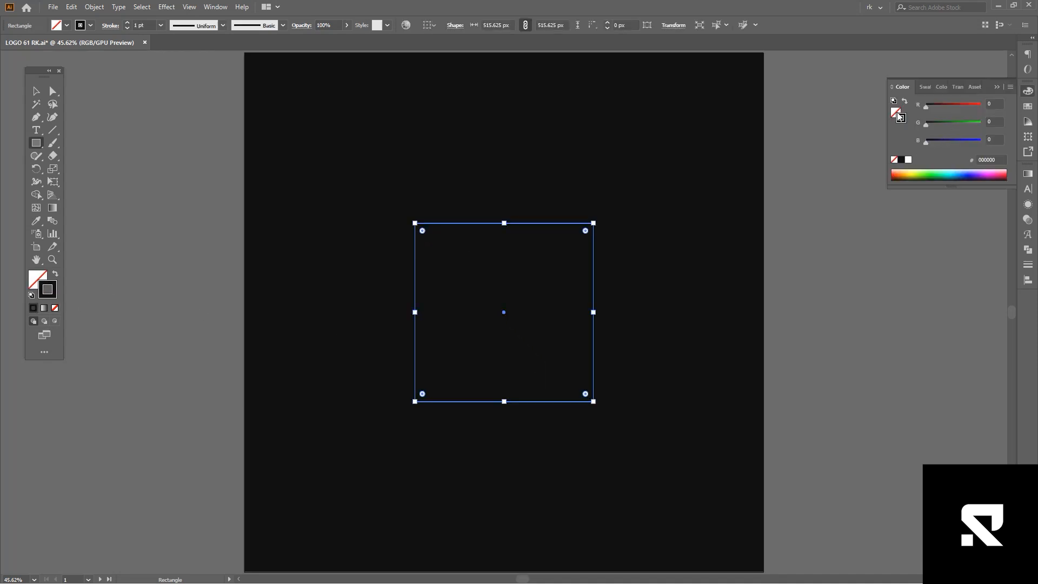
left_click(908, 160)
key("v")
Set the square's stroke weight to 190 pt and deselect it.
scroll(148, 23, "up", 12)
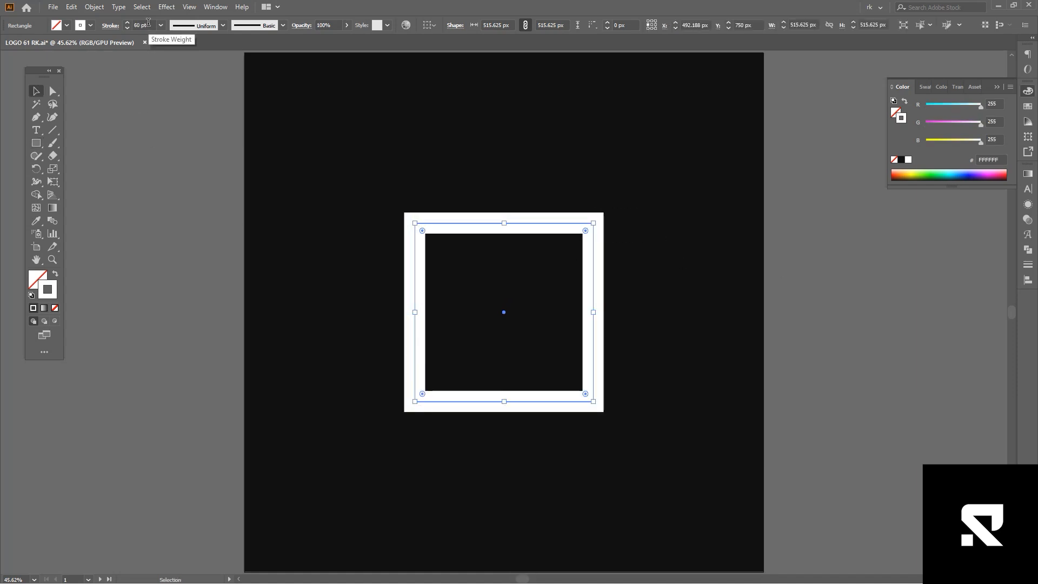
scroll(148, 23, "up", 5)
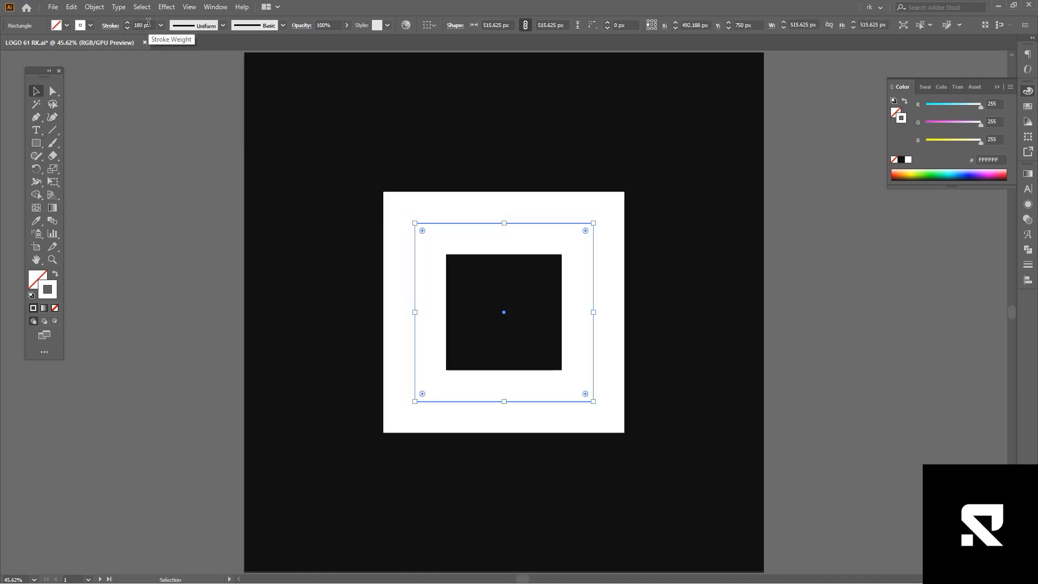
scroll(148, 22, "up", 2)
key("v")
left_click(688, 348)
Draw a 45° diagonal line through the square with the Pen tool and extend both ends beyond its corners.
key("p")
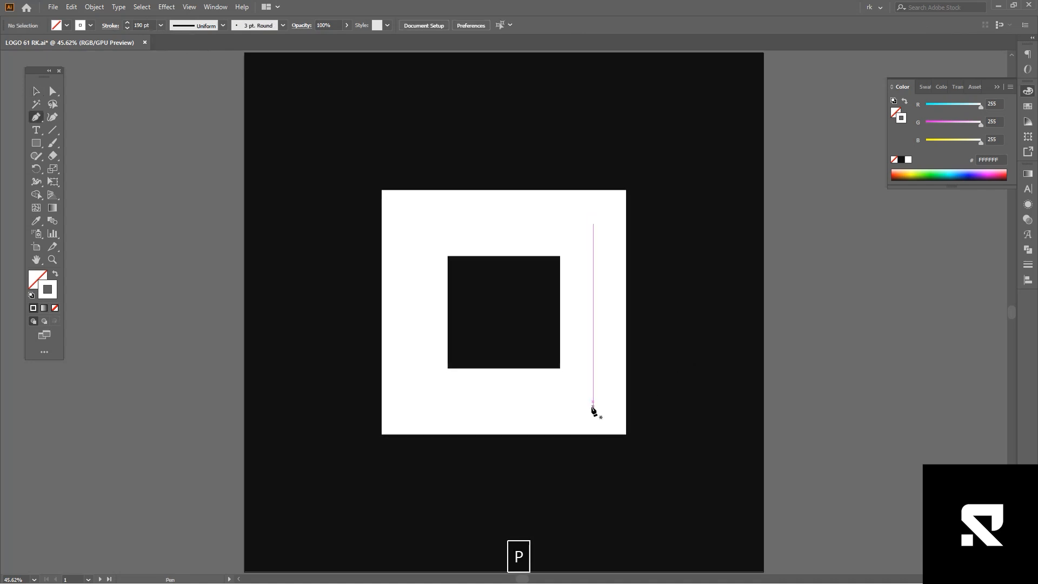
left_click(593, 401)
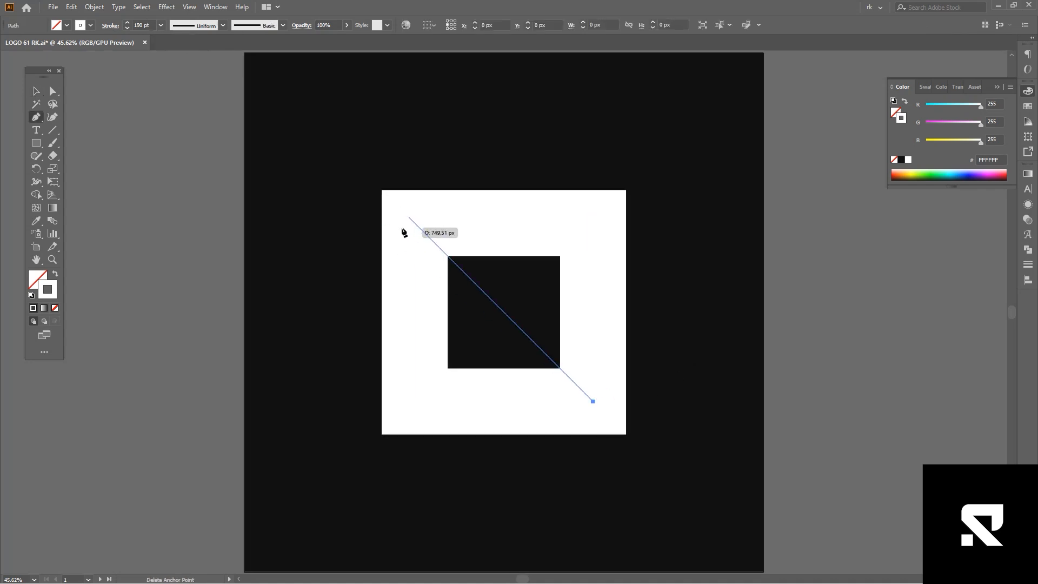
left_click(356, 164, "shift")
left_click_drag(593, 402, 660, 457)
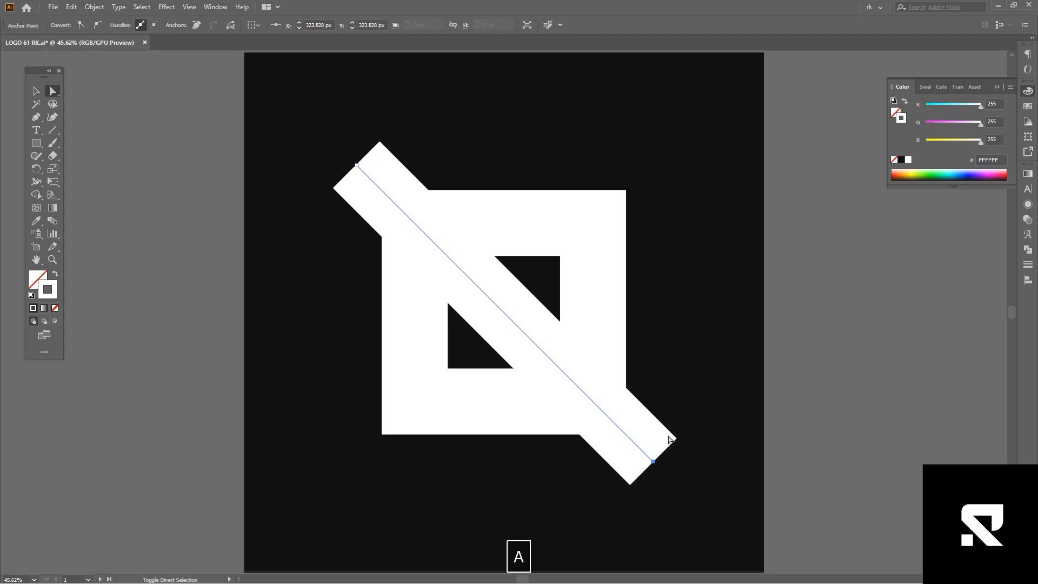
Expand the strokes and shift the diagonal band down-left so its upper edge runs through the square's opposite corners.
key("v")
key("Return")
key("v")
left_click(540, 276)
key("a")
left_click(500, 302)
scroll(505, 295, "up", 1)
left_click_drag(506, 292, 437, 290)
scroll(363, 179, "up", 4)
left_click_drag(356, 253, 384, 223)
scroll(441, 244, "down", 6)
key("space")
Select the square and band and remove the band ends outside the square with Shape Builder.
key("v")
left_click(616, 314)
scroll(597, 298, "up", 1)
key("space")
mouse_move(604, 218)
left_mouse_down()
mouse_move(518, 416)
mouse_move(518, 438)
left_mouse_up()
key("shift+m")
left_click(545, 436, "alt")
left_click(364, 244, "alt")
key("v")
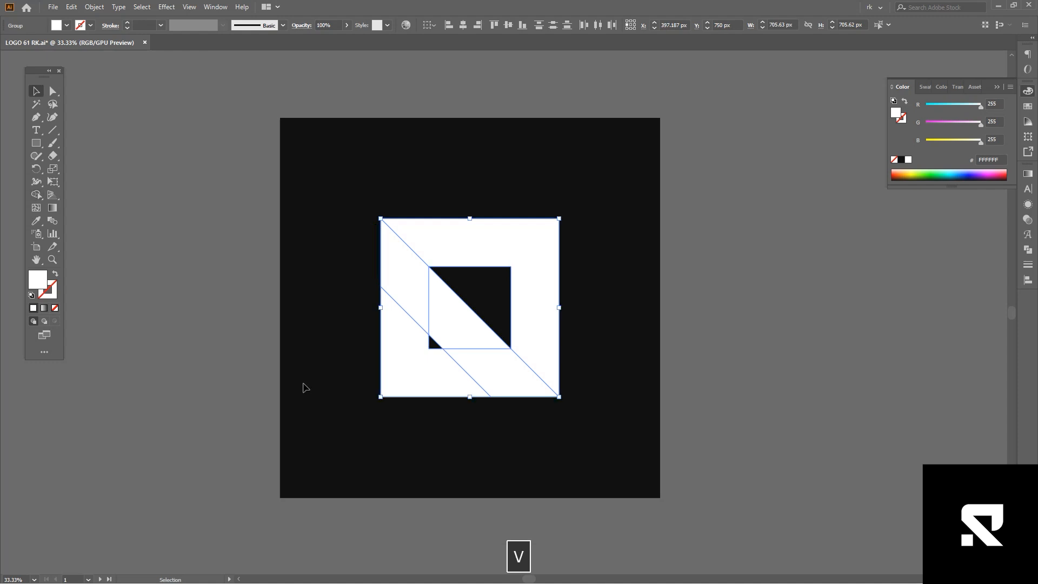
Draw a 190 px square over the lower-left corner of the white frame with the Rectangle tool and deselect it.
left_click(303, 387)
key("space")
left_click_drag(423, 441, 424, 422)
key("m")
scroll(384, 377, "up", 1)
left_click_drag(384, 377, 455, 312)
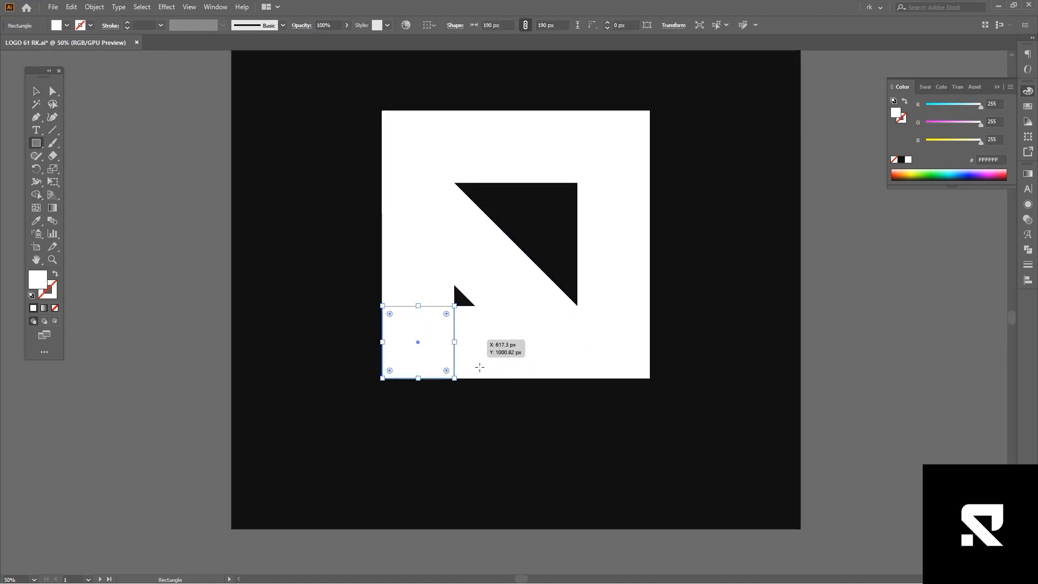
key("space")
left_click_drag(495, 379, 485, 388)
key("v")
left_click(537, 443)
Separate the corner area below the diagonal band from the frame with Shape Builder and hide that piece.
key("a")
left_click(410, 357)
left_click(488, 359)
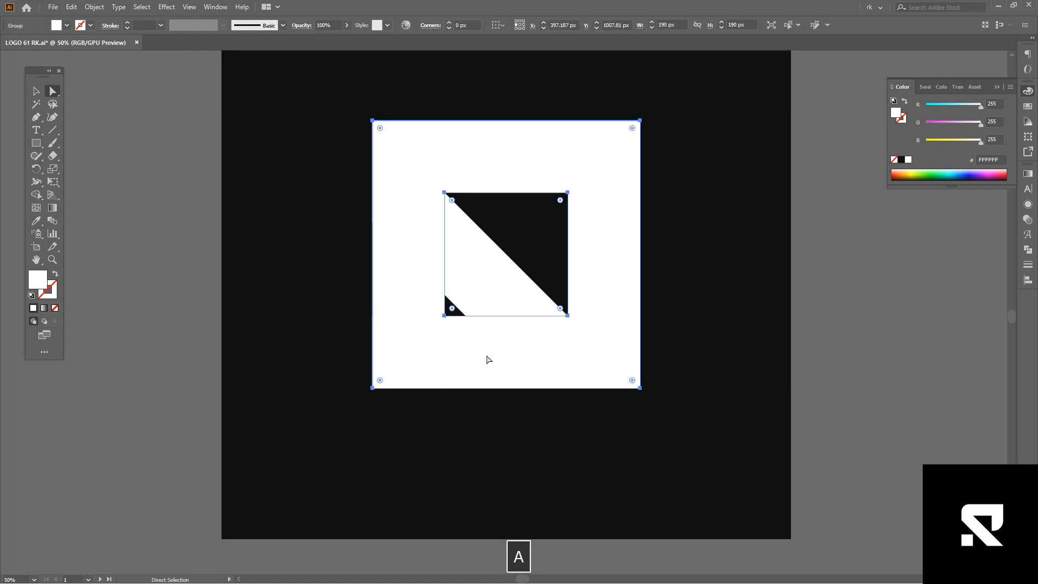
key("a")
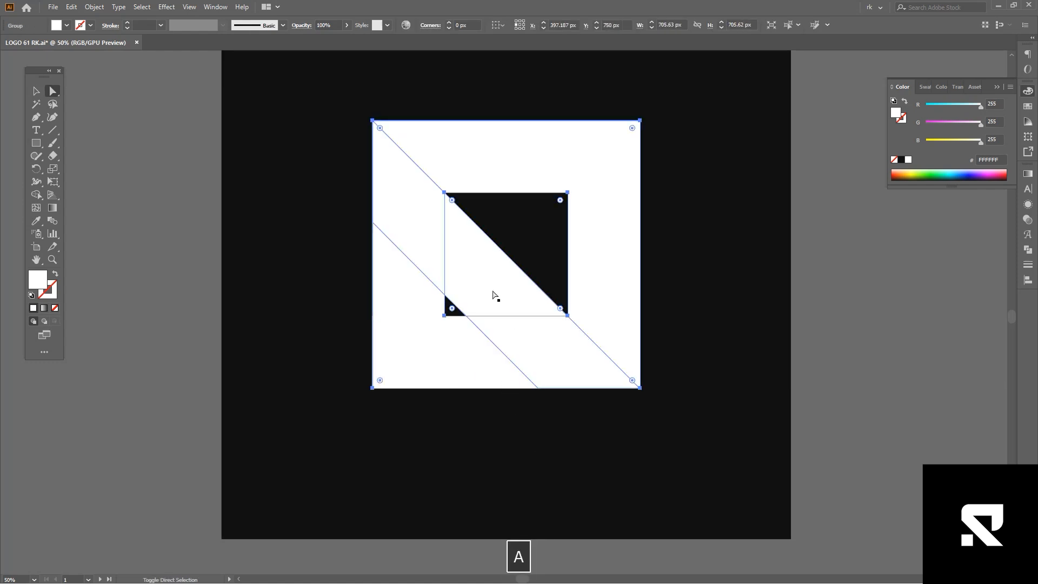
key("shift+m")
left_click(463, 363)
key("a")
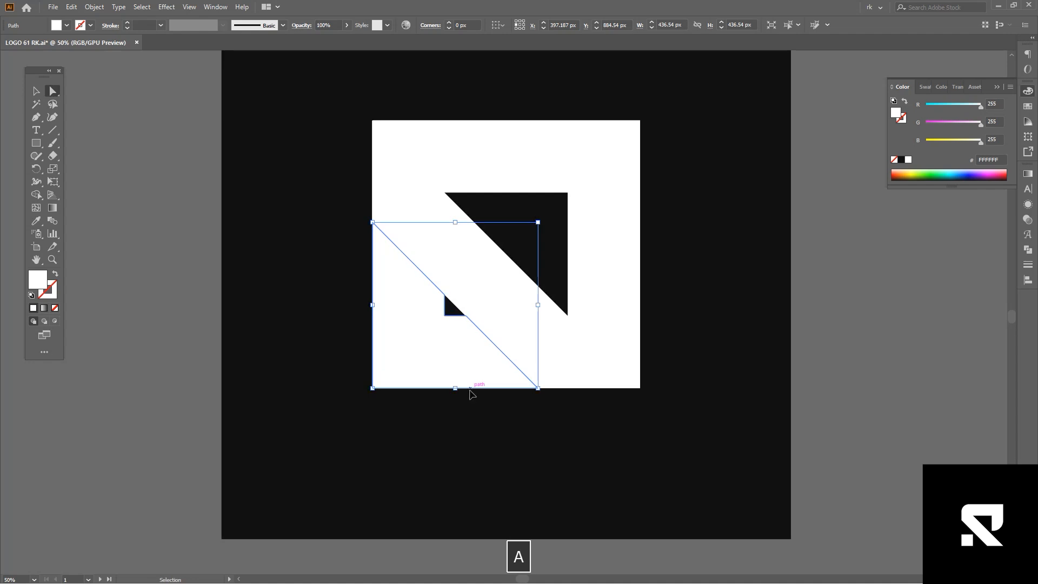
key("ctrl+3")
Duplicate the 190 px square horizontally onto the mark's lower-right corner.
key("space")
left_click_drag(545, 467, 570, 441)
key("v")
key("space")
key("v")
key("space")
key("a")
left_click_drag(427, 361, 618, 288)
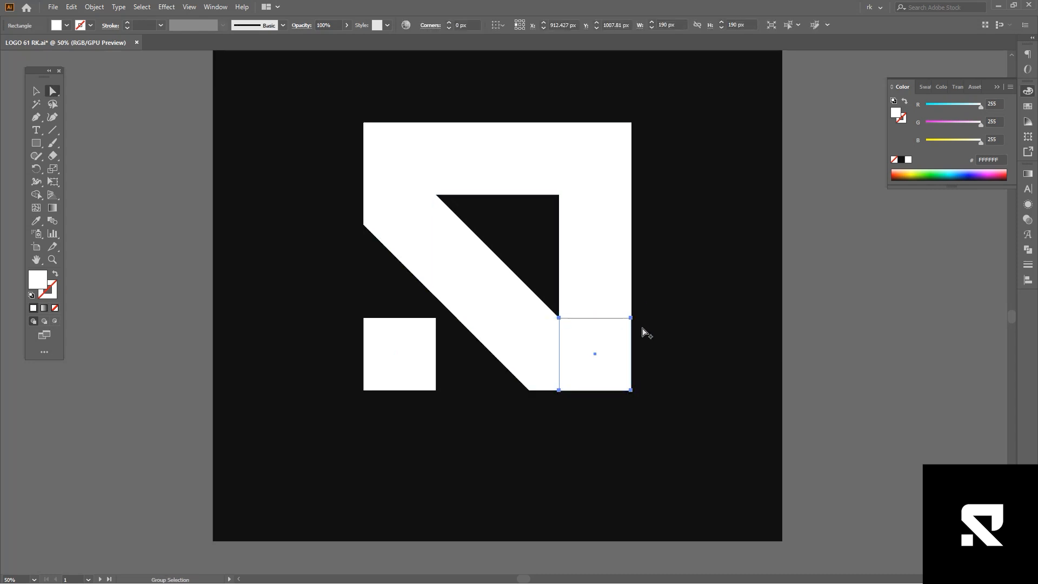
key("ctrl+z")
left_click_drag(404, 364, 598, 290)
Remove the lower-right corner region under the duplicated square with Shape Builder, keeping the diagonal leg, and deselect.
key("a")
left_click(609, 352, "shift")
key("shift+m")
left_click(609, 372, "alt")
key("v")
left_click(675, 381)
Shorten the mark's right stem by moving its lower edge straight up, away from the diagonal leg.
key("space")
mouse_move(680, 318)
left_mouse_down()
mouse_move(675, 330)
mouse_move(654, 331)
left_mouse_up()
key("a")
key("space")
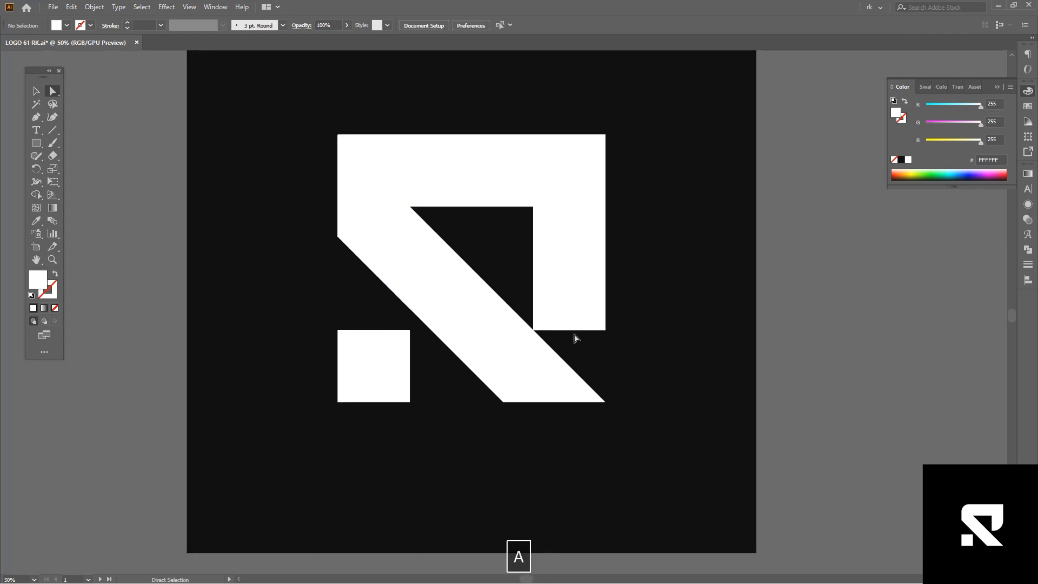
mouse_move(572, 303)
left_mouse_down()
mouse_move(575, 330)
mouse_move(574, 310)
left_mouse_up()
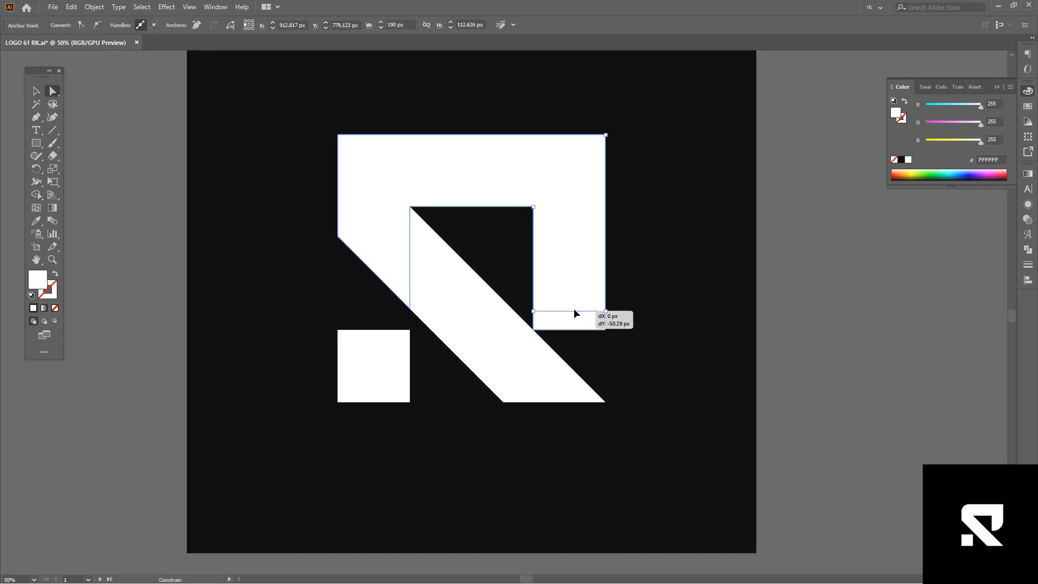
left_click(577, 283)
key("Delete")
Round the outer lower corner of the right stem and deselect the mark.
key("space")
key("a")
left_click(623, 308)
left_click_drag(648, 317, 567, 241)
left_click(662, 263)
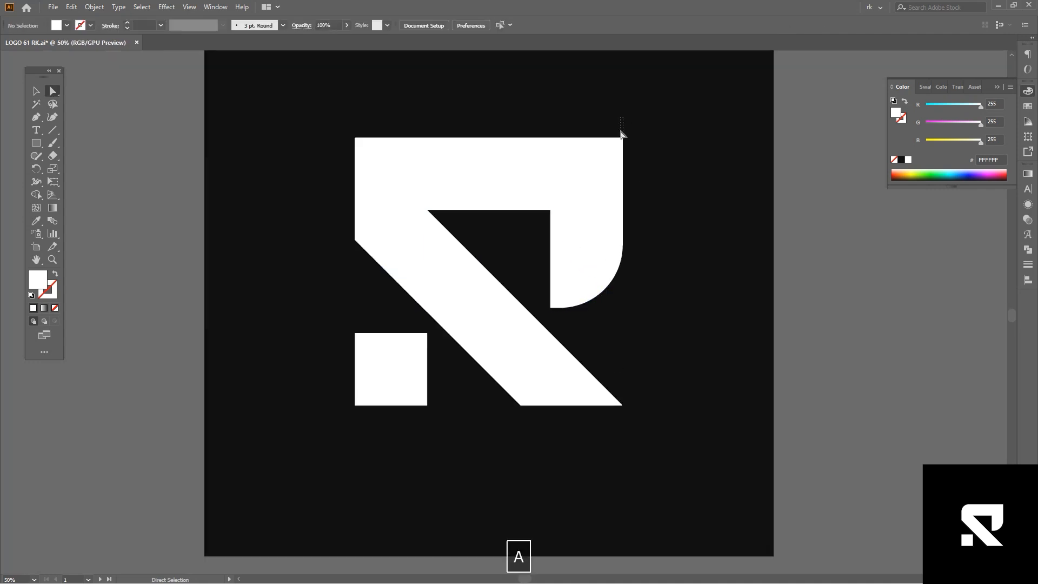
Select the mark's outer top corners and round them.
left_click_drag(326, 148, 372, 171)
key("shift+m")
key("a")
left_click_drag(336, 119, 339, 169)
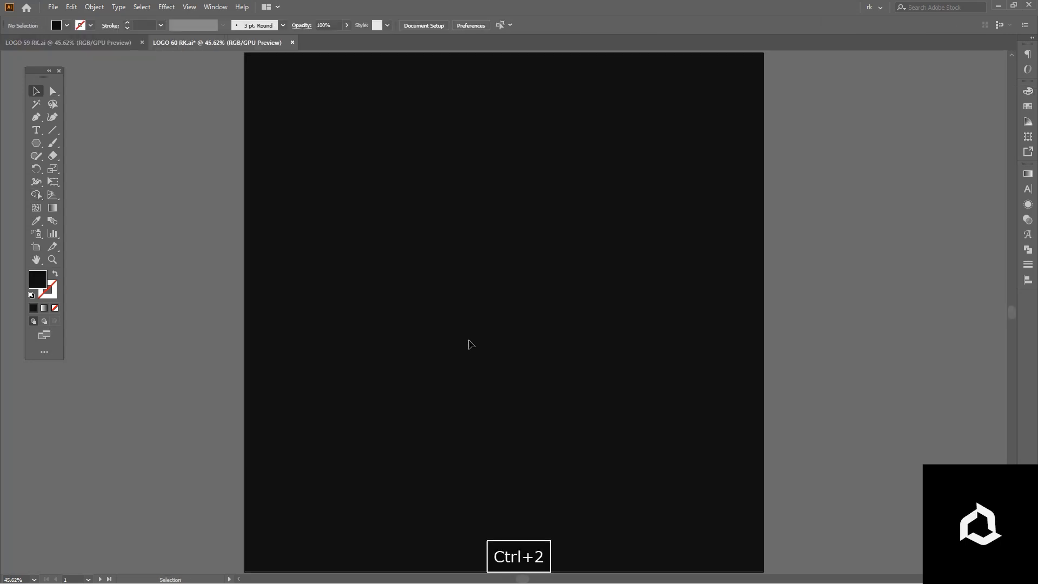
Draw an open path about 191 × 363 px with the Pen tool: a vertical segment, then a diagonal rising to the right.
key("p")
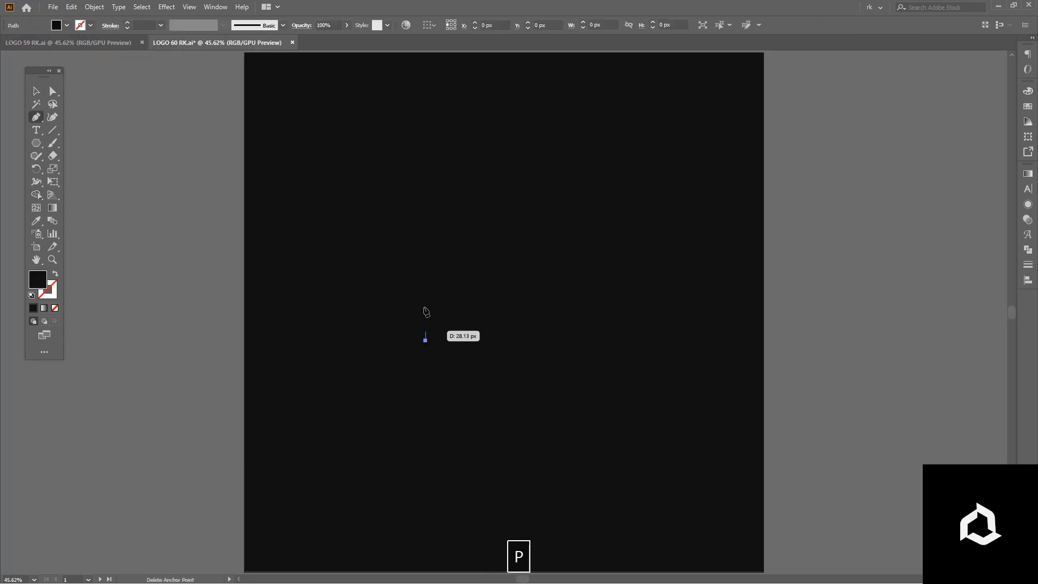
left_click(438, 261, "shift")
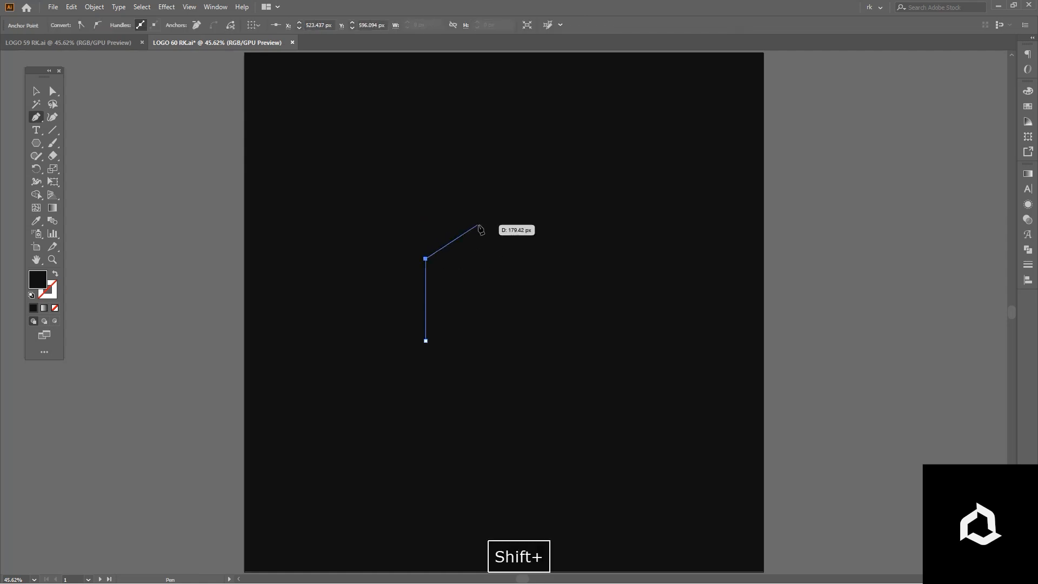
left_click(492, 215)
key("space")
left_click_drag(493, 269, 391, 286)
Remove the path's fill, give it an off-white stroke and set the stroke weight to 90 pt.
key("v")
key("shift+x")
key("ctrl+z")
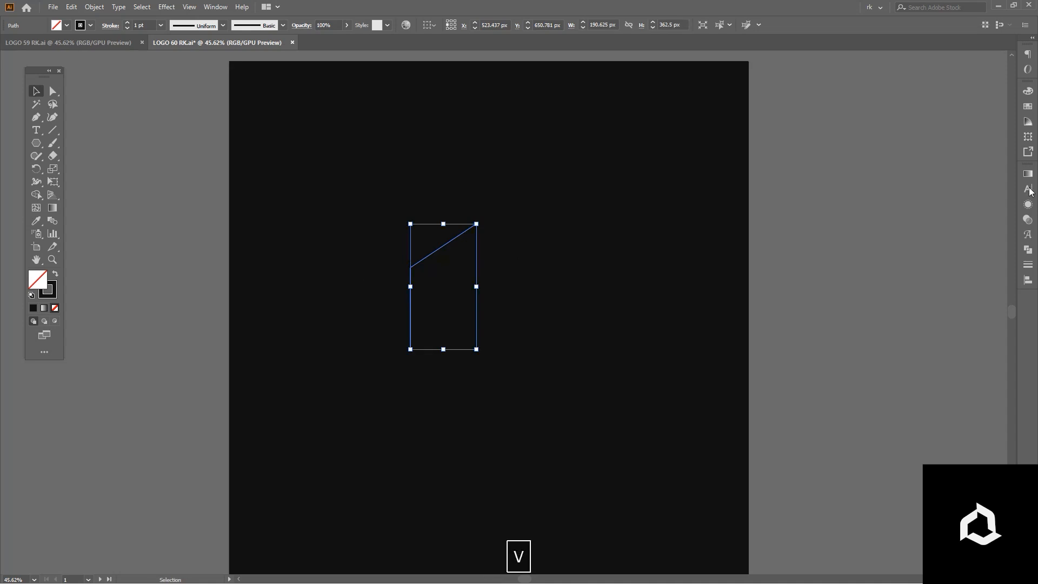
left_click(1027, 105)
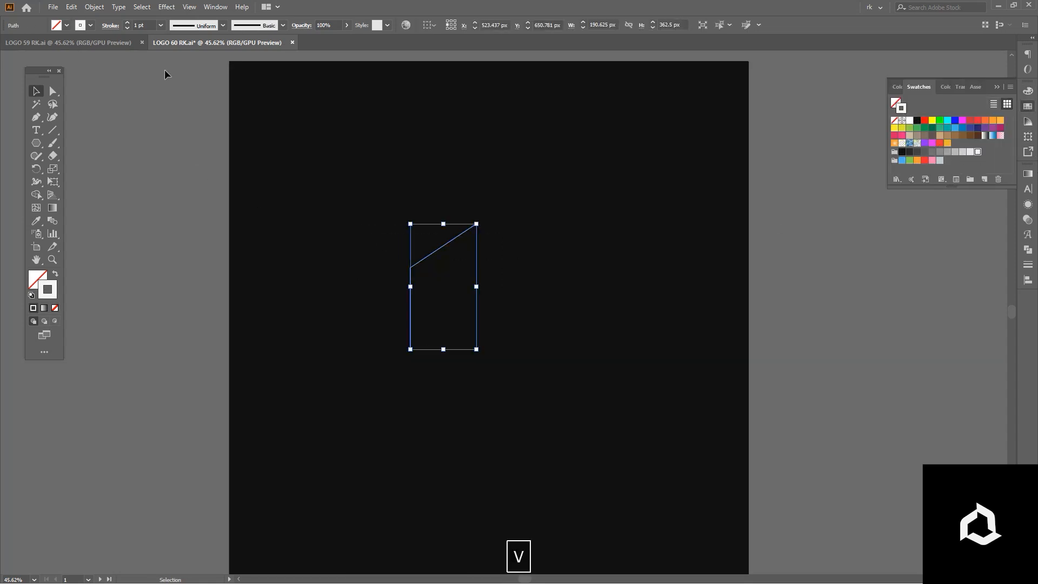
scroll(146, 25, "up", 5)
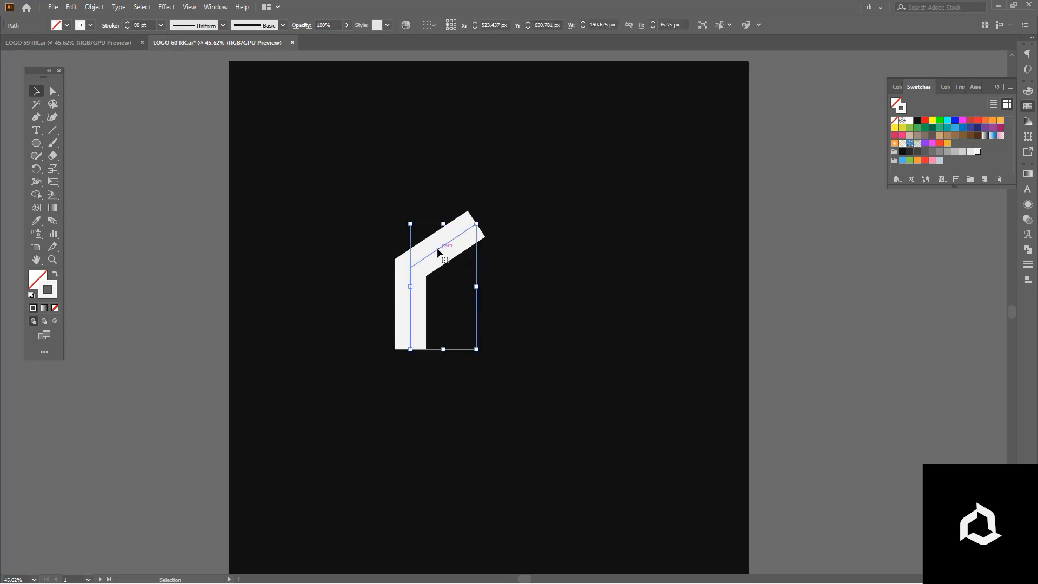
Expand the bent path's stroke into a filled shape and deselect it.
key("F2")
key("Return")
key("v")
left_click(535, 268)
Duplicate the bent bar below itself so the copy's upper diagonal edge meets the stem's lower-left corner.
left_click(421, 267)
left_click_drag(421, 267, 411, 336)
scroll(408, 362, "up", 5)
key("a")
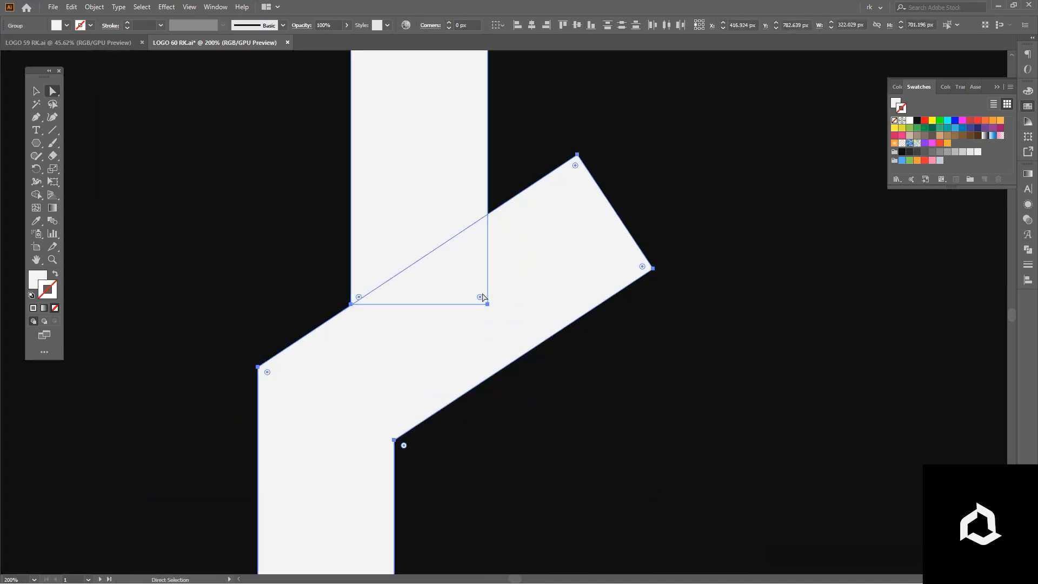
Select both bent bars and trim the stem's lower end along the copy's diagonal edge with Shape Builder, removing the copy.
left_click(528, 291)
mouse_move(528, 291)
left_mouse_down()
mouse_move(528, 282)
mouse_move(504, 385)
left_mouse_up()
key("a")
left_click(454, 215, "shift")
key("shift+m")
scroll(505, 389, "down", 4)
scroll(507, 392, "down", 1)
Erase the tip of the bar's diagonal arm so that it ends in a vertical cut.
key("a")
scroll(515, 363, "up", 3)
key("shift+e")
left_click_drag(629, 131, 478, 413)
key("v")
mouse_move(497, 450)
left_mouse_down()
mouse_move(537, 407)
mouse_move(512, 371)
left_mouse_up()
left_click(537, 407)
Make a copy of the bent bar rotated 120° around a point just outside the bar's inner side.
scroll(537, 407, "down", 1)
left_click_drag(522, 411, 430, 307)
left_click_drag(516, 346, 509, 319)
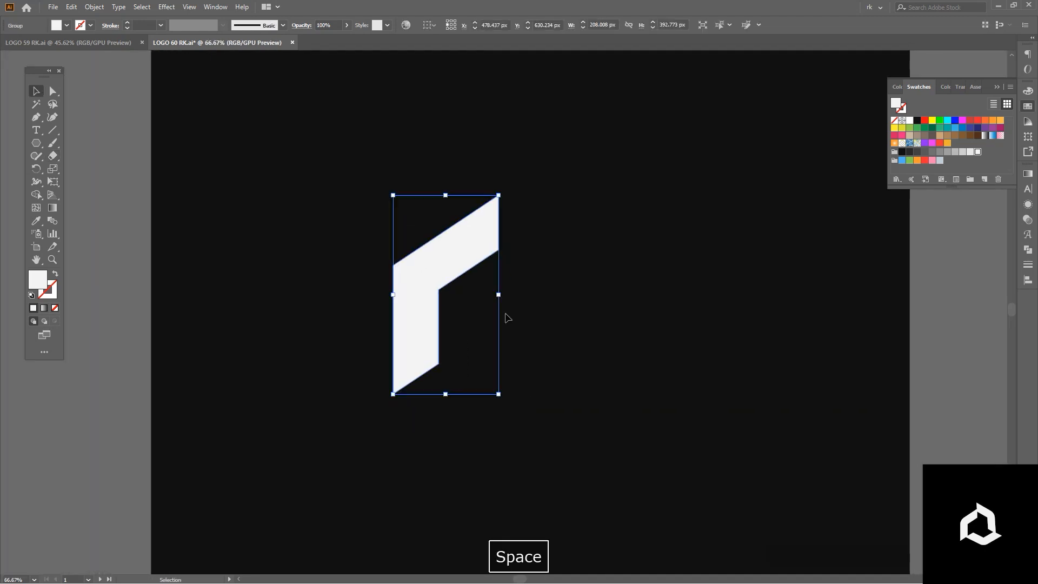
key("r")
left_click(508, 358, "alt")
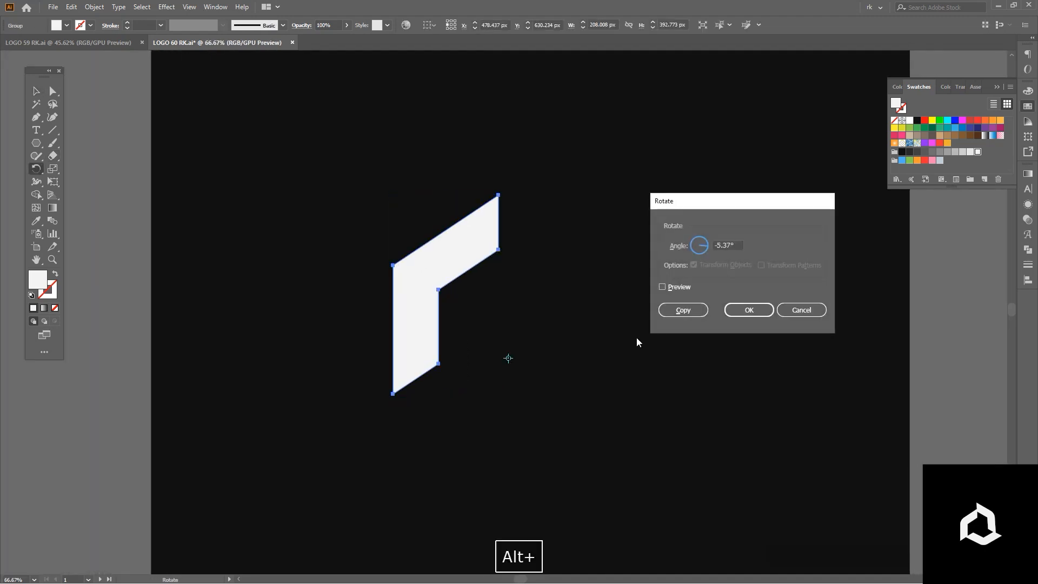
type("120")
left_click(682, 310)
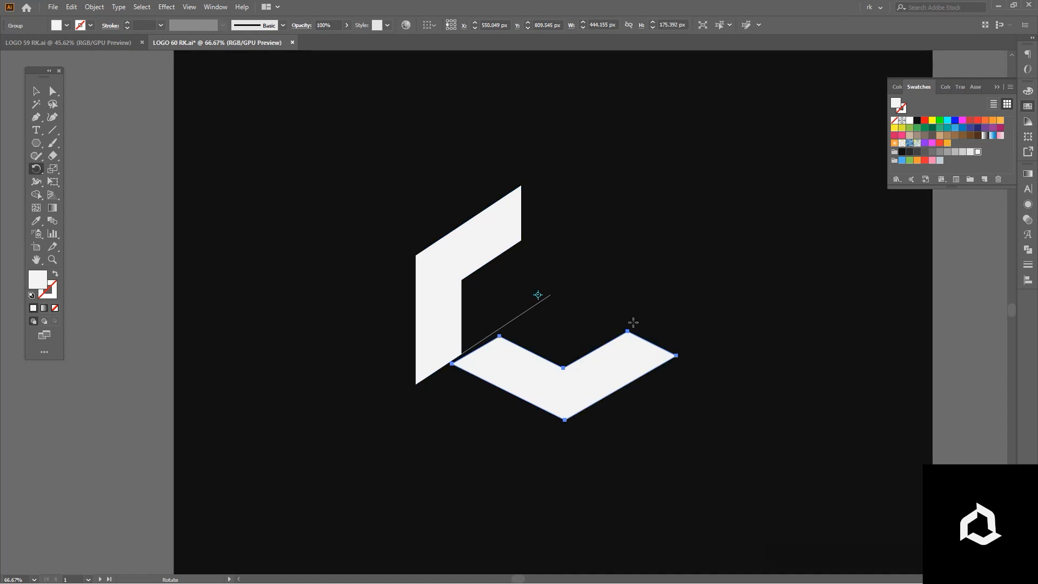
Repeat the rotated copy to get a third bar and delete the leftover guide line in the centre.
key("ctrl+d")
key("v")
left_click(534, 306)
key("Delete")
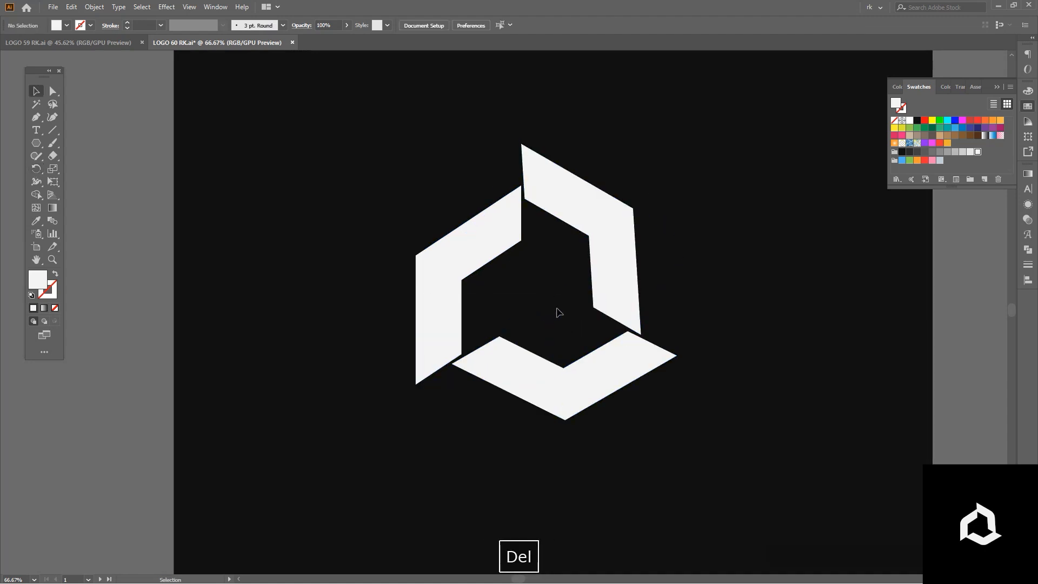
Select the outer bend corner of all three bars, round them together and deselect.
key("a")
left_click(633, 208)
left_click(415, 255, "shift")
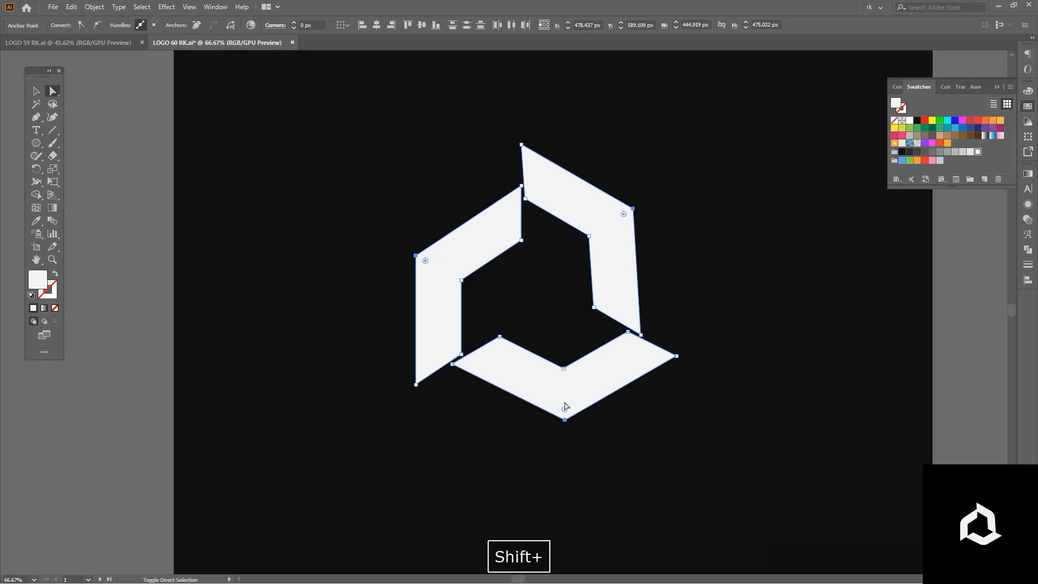
left_click_drag(565, 399, 558, 365)
left_click(684, 309)
Group the three rounded bars and deselect them.
scroll(684, 310, "down", 1)
left_click_drag(698, 309, 531, 387)
key("v")
key("ctrl+g")
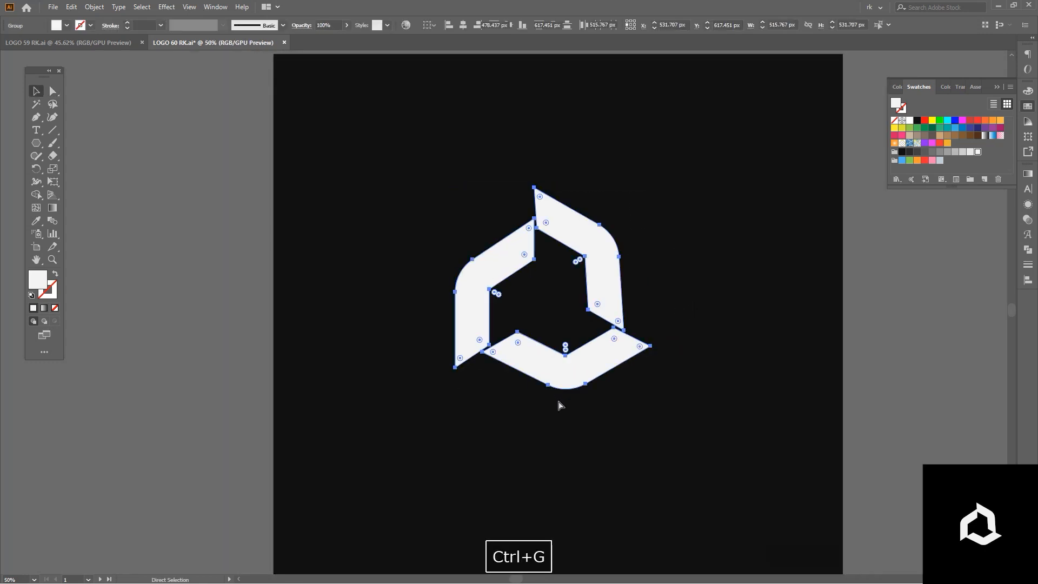
left_click(558, 402)
Move the bottom bar up-left until it closes the gap to the left bar's lower end.
scroll(508, 344, "up", 7)
key("a")
left_click_drag(470, 350, 440, 332)
scroll(459, 355, "down", 5)
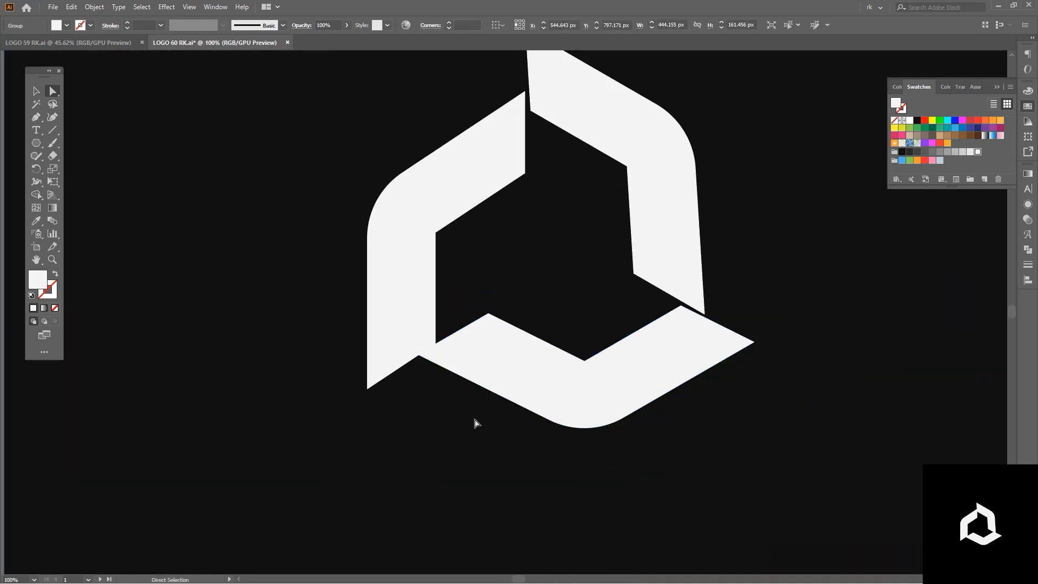
Move the right bar down slightly so its lower end overlaps the bottom bar.
key("a")
scroll(683, 303, "up", 3)
left_click_drag(700, 275, 698, 286)
scroll(699, 286, "down", 4)
left_click_drag(644, 189, 638, 282)
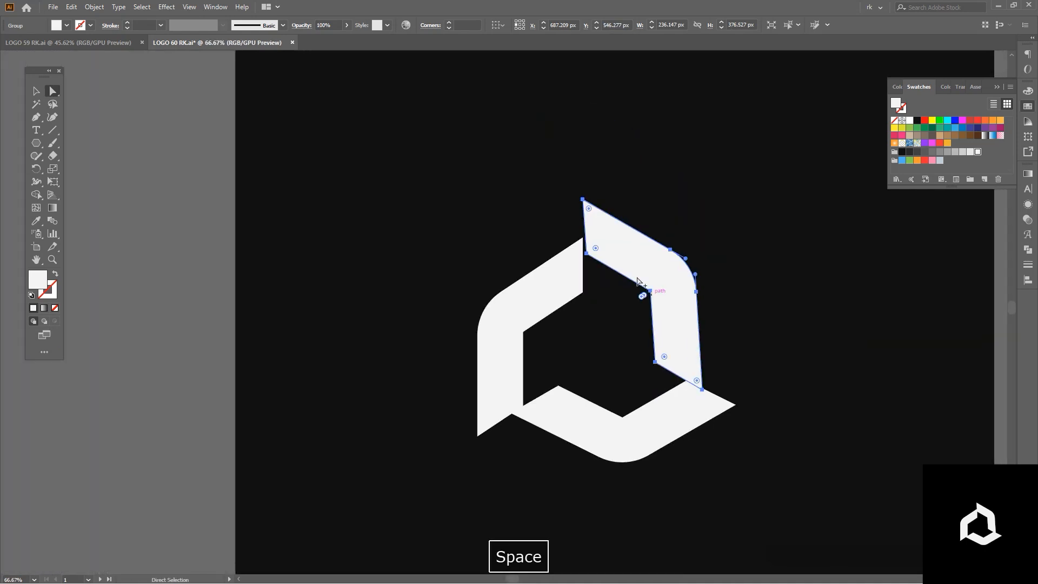
Shift the right bar left so its upper end joins the left bar, and deselect it.
scroll(626, 259, "up", 5)
key("a")
left_click_drag(575, 256, 551, 253)
left_click(527, 375)
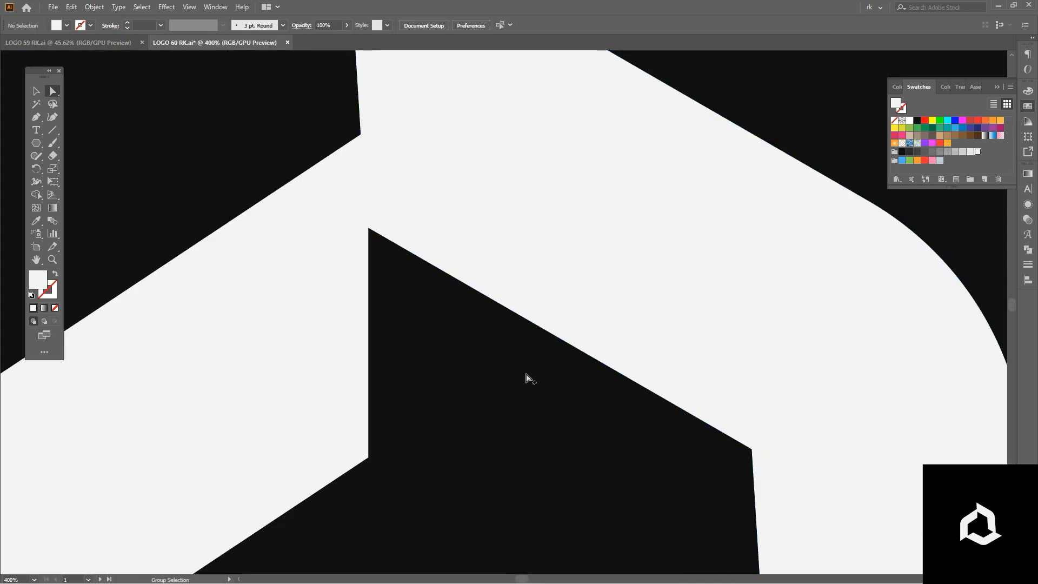
Select all three joined bars of the triangular mark and group them again.
scroll(527, 375, "down", 7)
left_click_drag(628, 412, 626, 383)
key("v")
scroll(609, 414, "up", 2)
left_click_drag(623, 489, 195, 195)
left_click_drag(630, 328, 626, 321)
key("ctrl+g")
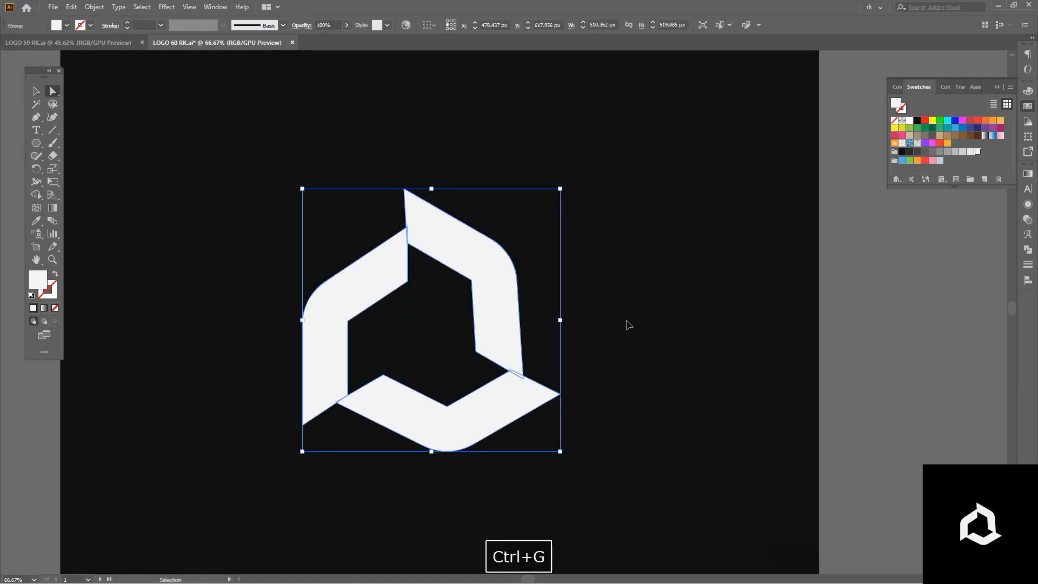
Deselect the triangular mark and fit the artboard in the window to check the finished logo.
left_click(627, 327)
scroll(624, 332, "down", 2)
key("v")
left_click_drag(556, 380, 552, 405)
key("v")
scroll(686, 371, "down", 1)
left_click(678, 367)
key("ctrl+0")
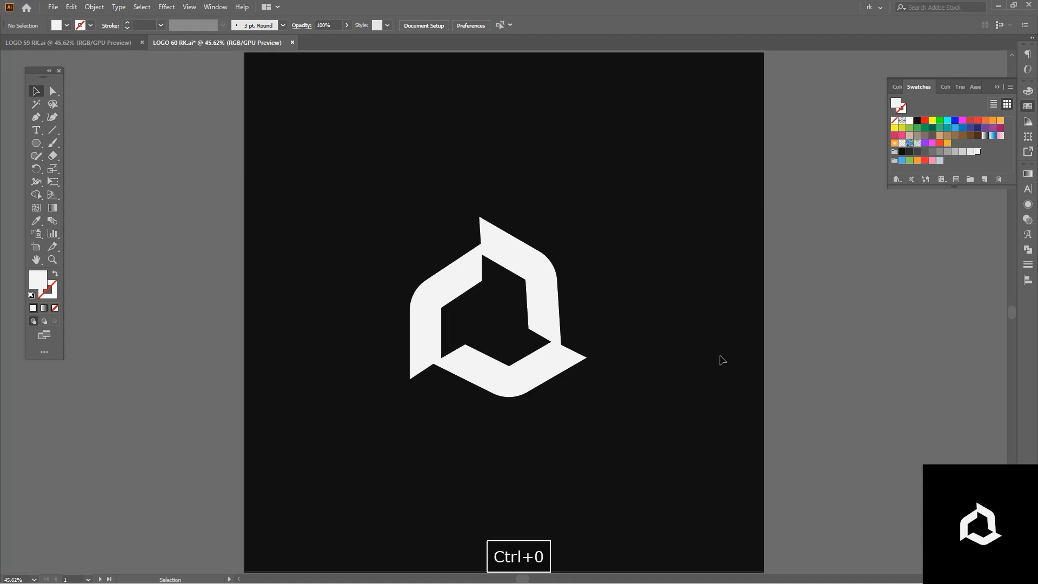